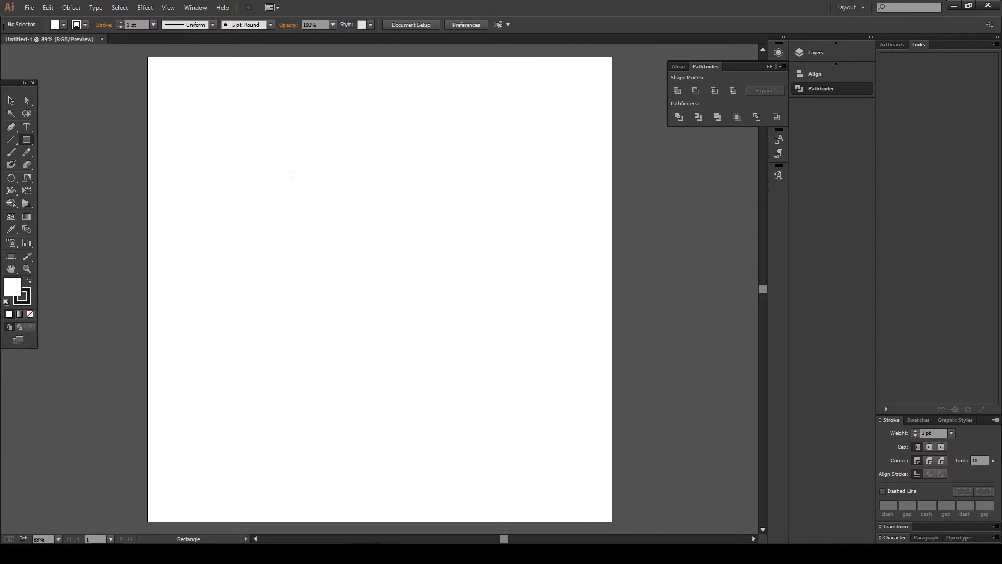
Draw a square about 91 pt wide on the artboard with no stroke and a black fill
mouse_move(292, 171)
left_mouse_down()
mouse_move(348, 228)
mouse_move(335, 215)
left_mouse_up()
left_click(10, 101)
left_click(85, 24)
left_click(7, 42)
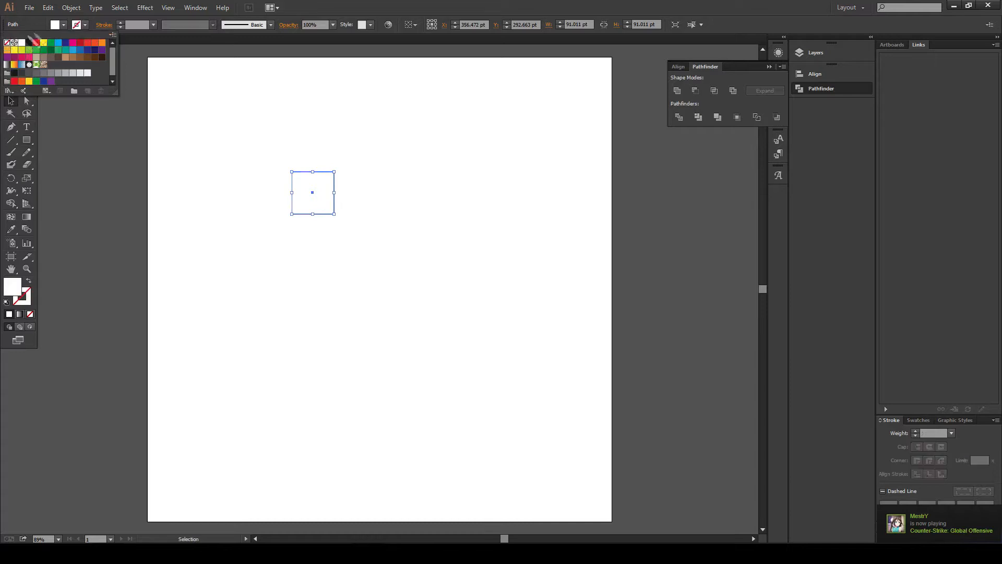
left_click(74, 25)
left_click(64, 25)
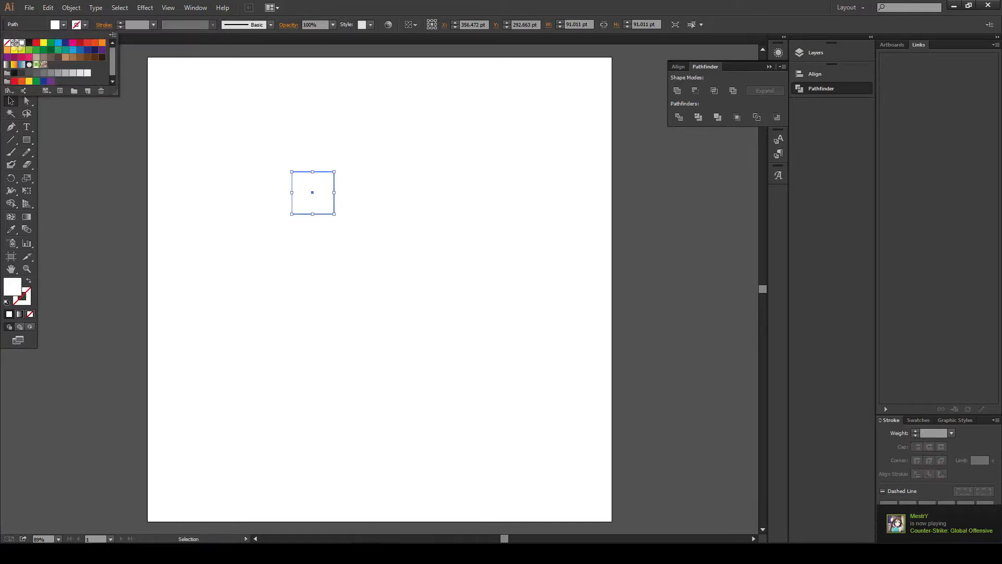
left_click(28, 42)
left_click(27, 139)
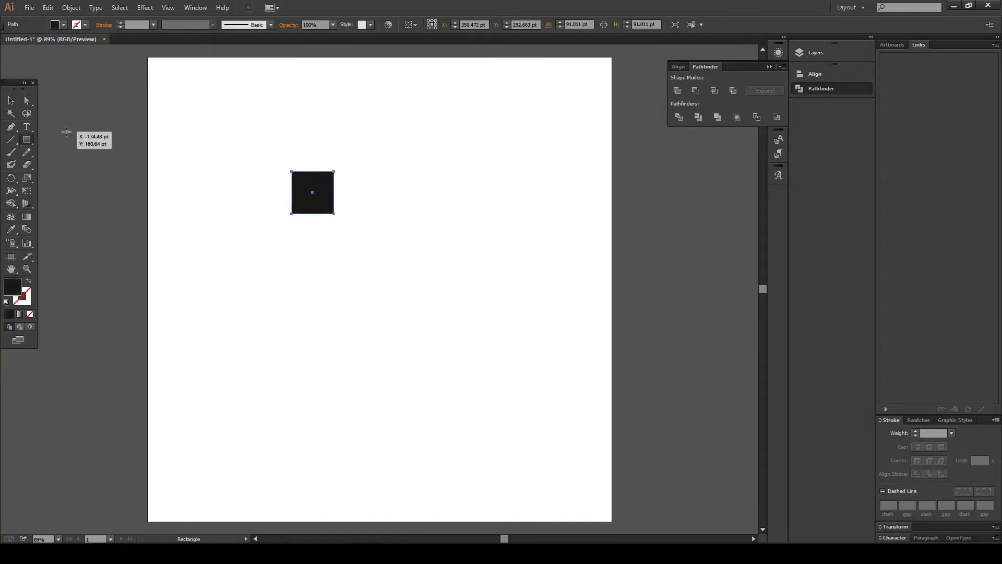
left_click_drag(229, 101, 268, 124)
key("ctrl+z")
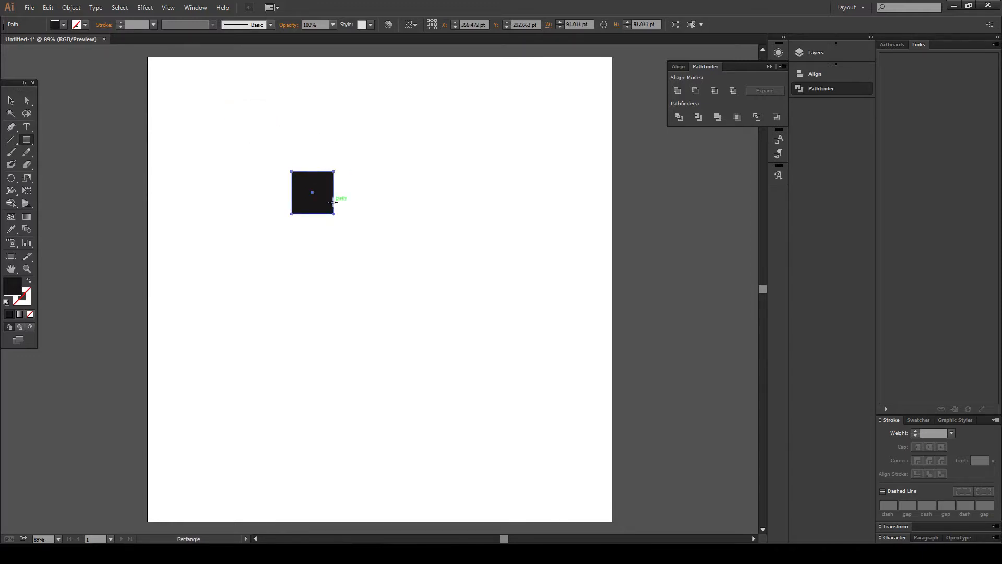
left_click_drag(27, 140, 65, 167)
left_click_drag(275, 96, 337, 147)
key("ctrl+z")
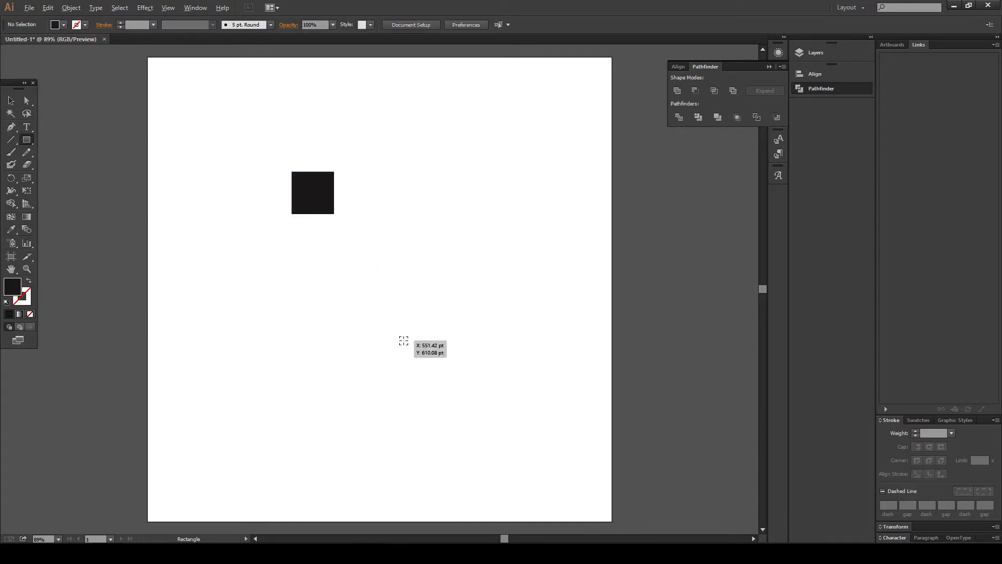
Duplicate the black square to form a horizontal row of four squares placed edge to edge
key("v")
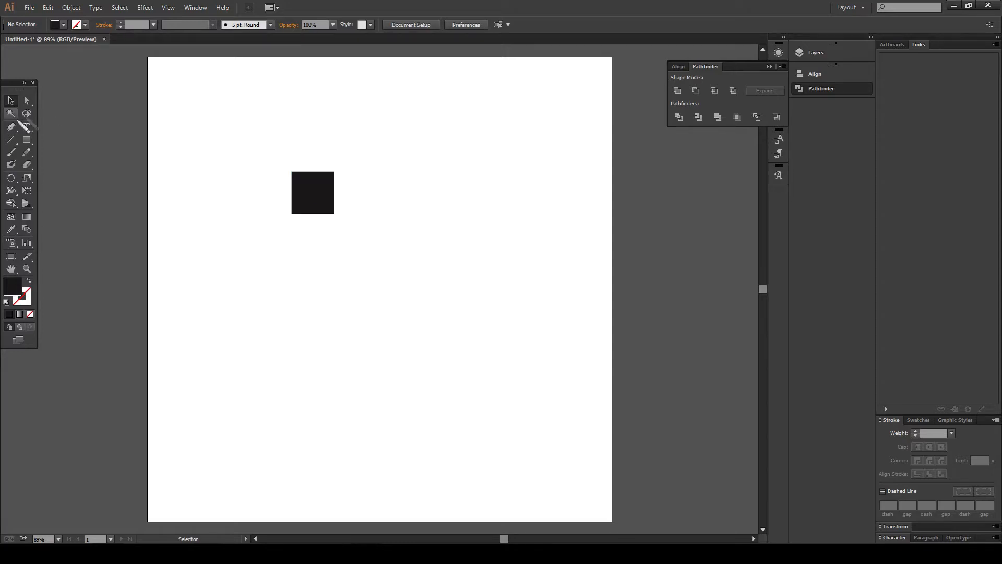
left_click_drag(318, 199, 412, 214)
left_click_drag(412, 214, 231, 164)
left_click_drag(354, 207, 399, 228)
left_click(522, 258)
left_click_drag(478, 259, 292, 186)
left_click_drag(349, 214, 435, 214)
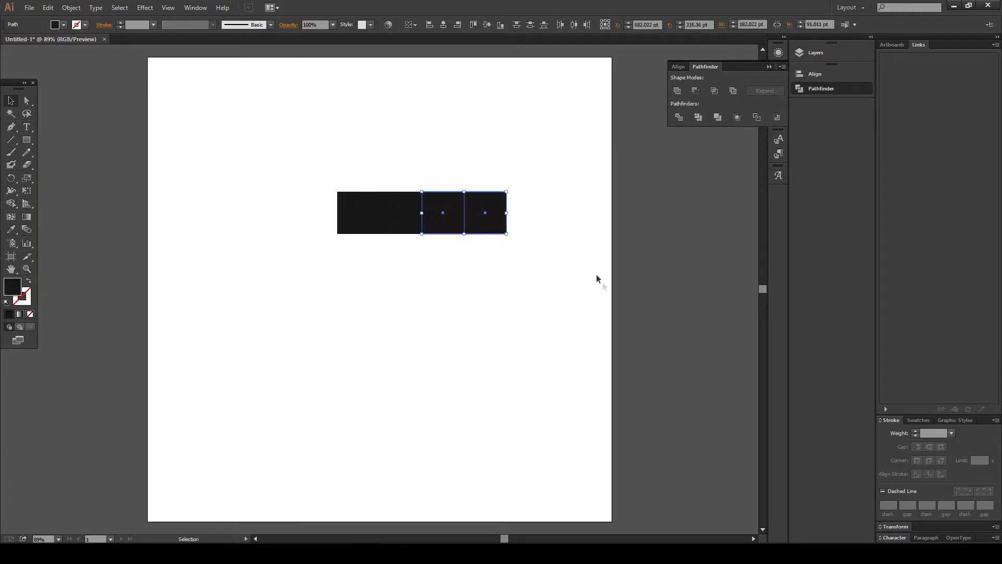
left_click(553, 251)
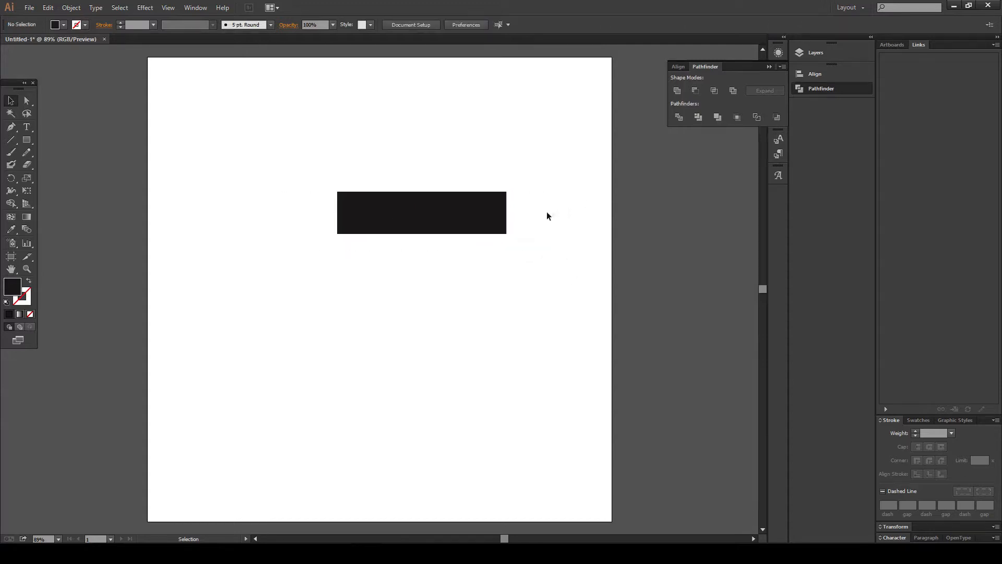
Move the whole row of four squares to the centre of the artboard
key("ctrl+a")
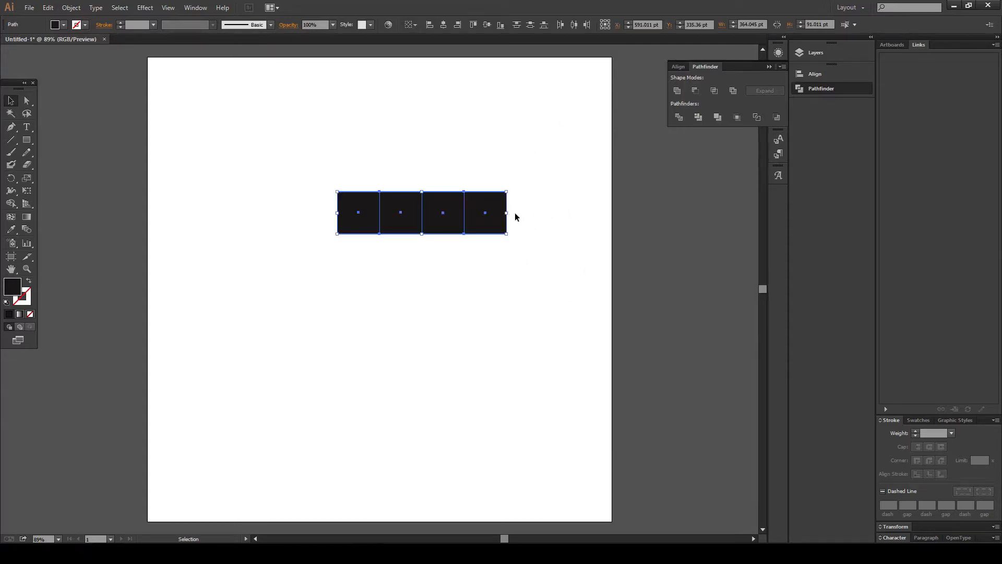
left_click_drag(468, 214, 419, 297)
left_click(496, 297)
Draw two concentric circles from the row's centre, about 182 pt and 364 pt in diameter, spanning two and four squares
left_click_drag(26, 140, 56, 164)
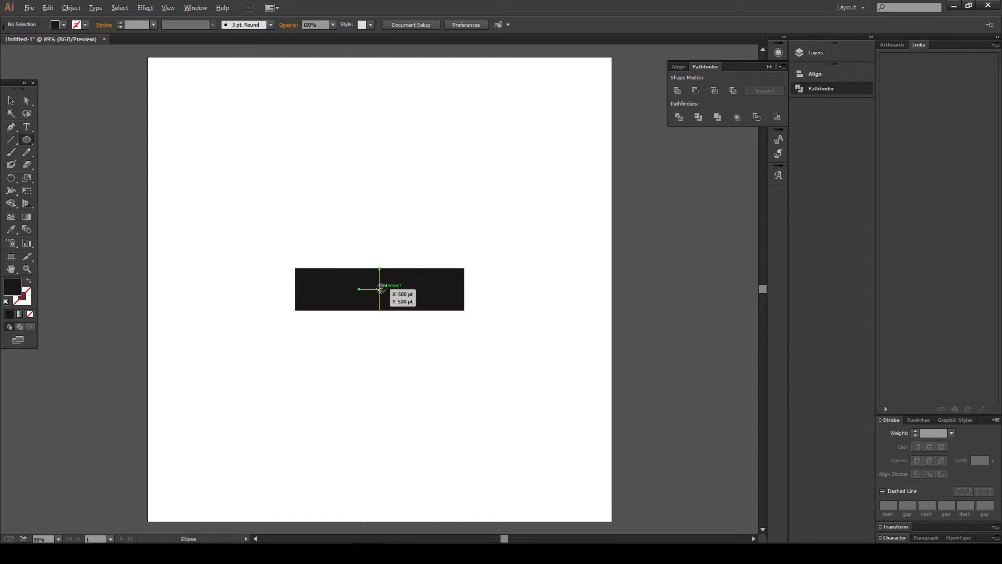
left_click_drag(379, 289, 422, 323)
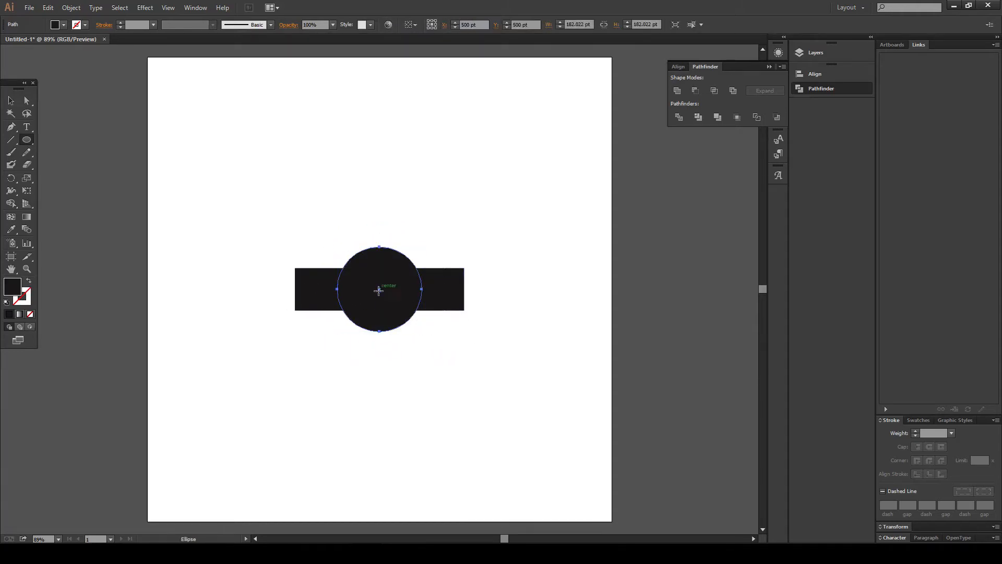
left_click_drag(379, 290, 464, 333)
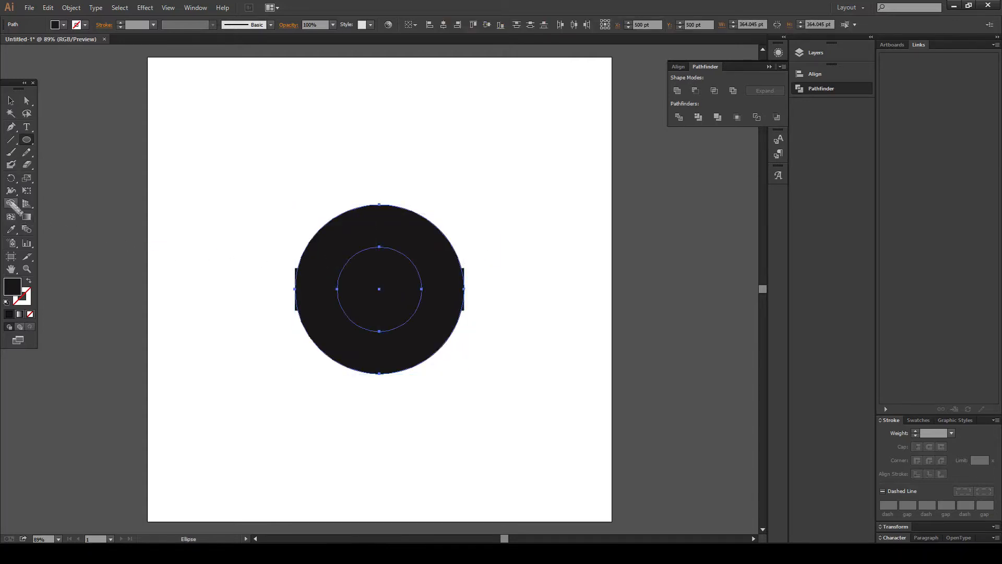
Cut the inner circle out of the large circle with the Shape Builder to form a ring
left_click(11, 203)
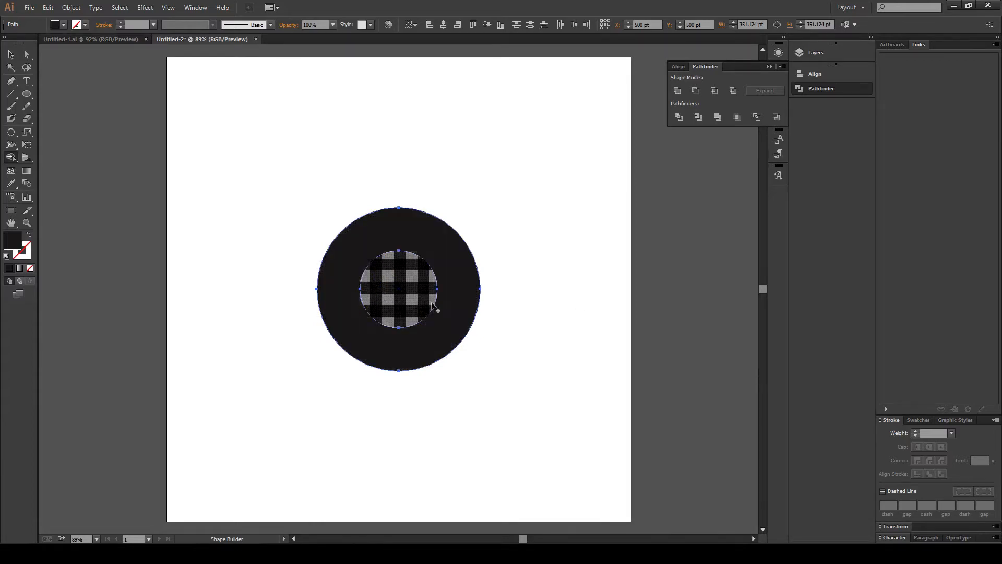
key("alt")
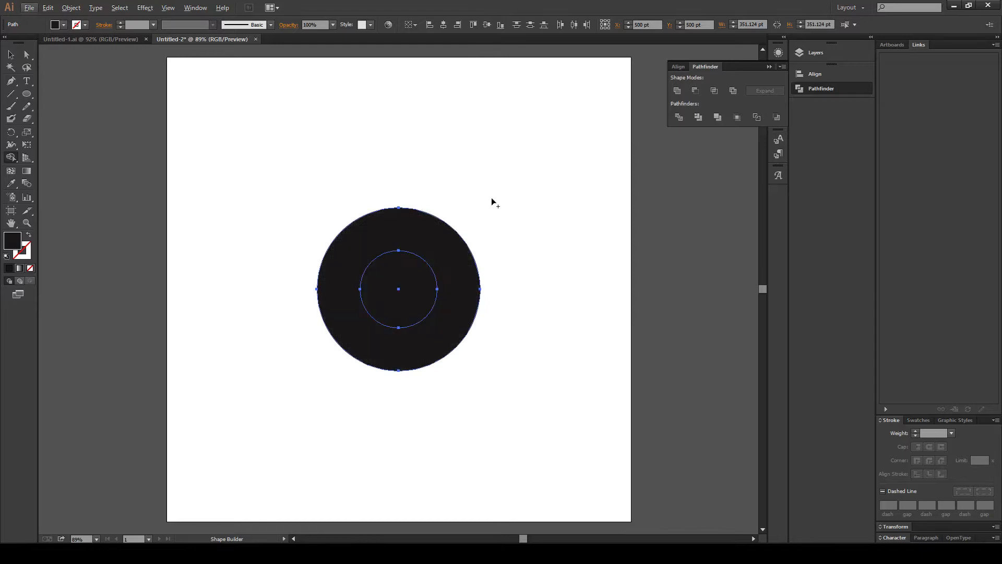
left_click(14, 161)
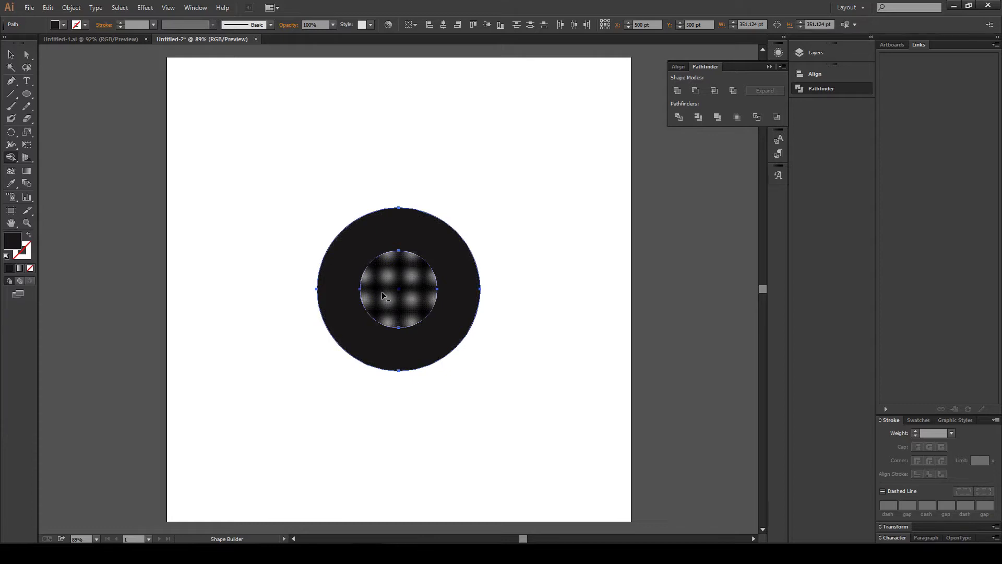
left_click(425, 286, "alt")
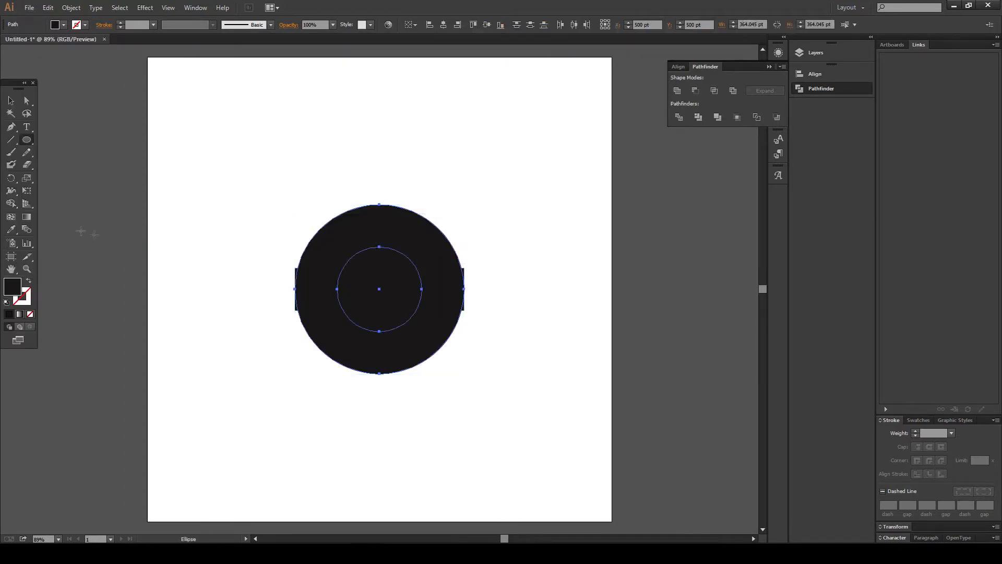
left_click(11, 204)
left_click(375, 307, "alt")
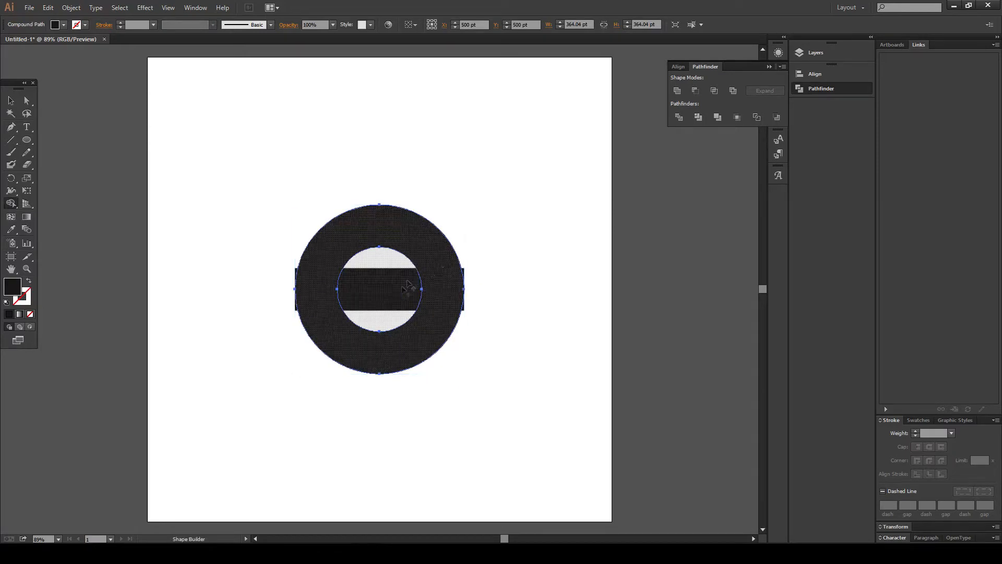
Delete the first three squares of the row, keeping the rightmost square and the ring
left_click(11, 100)
left_click_drag(535, 332, 241, 238)
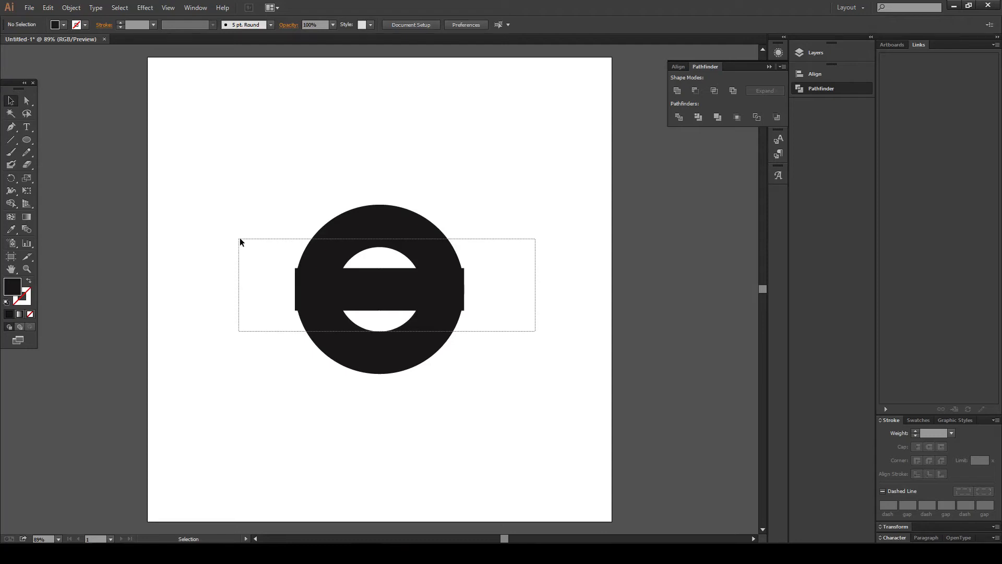
left_click(420, 253, "shift")
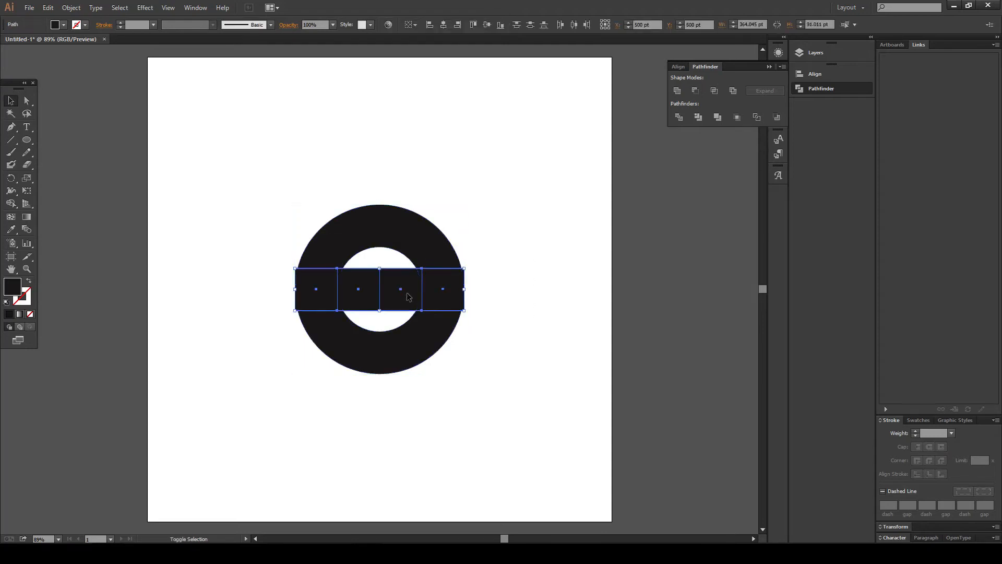
left_click(443, 293, "shift")
left_click(407, 290, "shift")
left_click(360, 290, "shift")
left_click(369, 293, "shift")
left_click(402, 294, "shift")
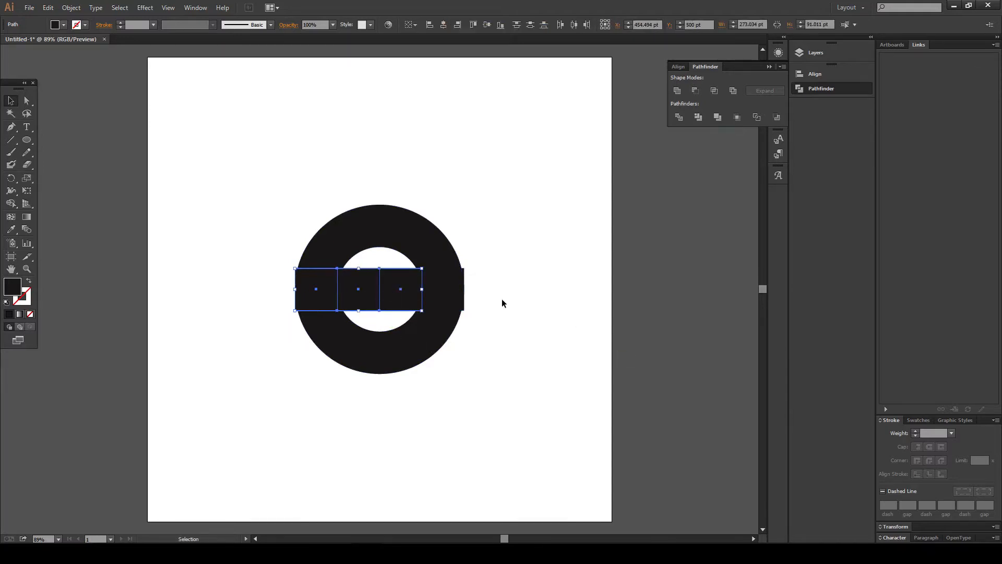
key("Delete")
Place the remaining square on the ring's upper band just right of centre, and copy it straight down to the lower band
left_click_drag(466, 312, 423, 249)
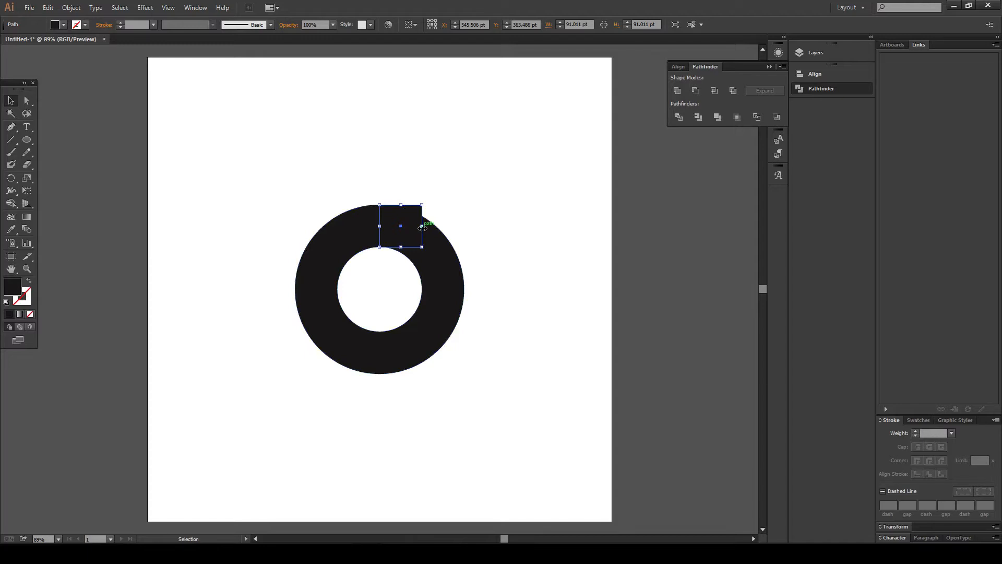
left_click_drag(422, 228, 465, 228)
key("ctrl+z")
left_click(515, 221)
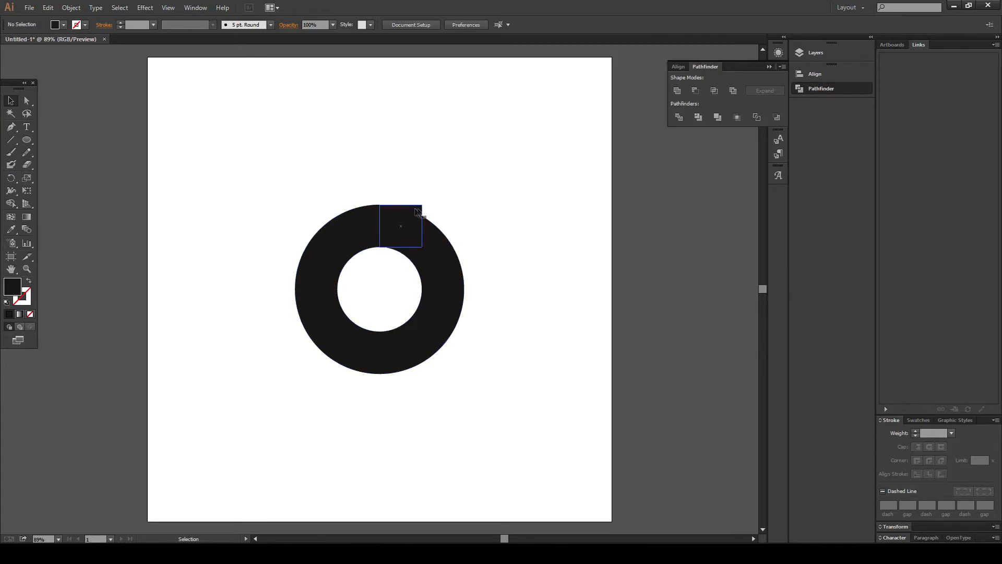
left_click_drag(416, 211, 418, 340)
left_click_drag(460, 364, 323, 217)
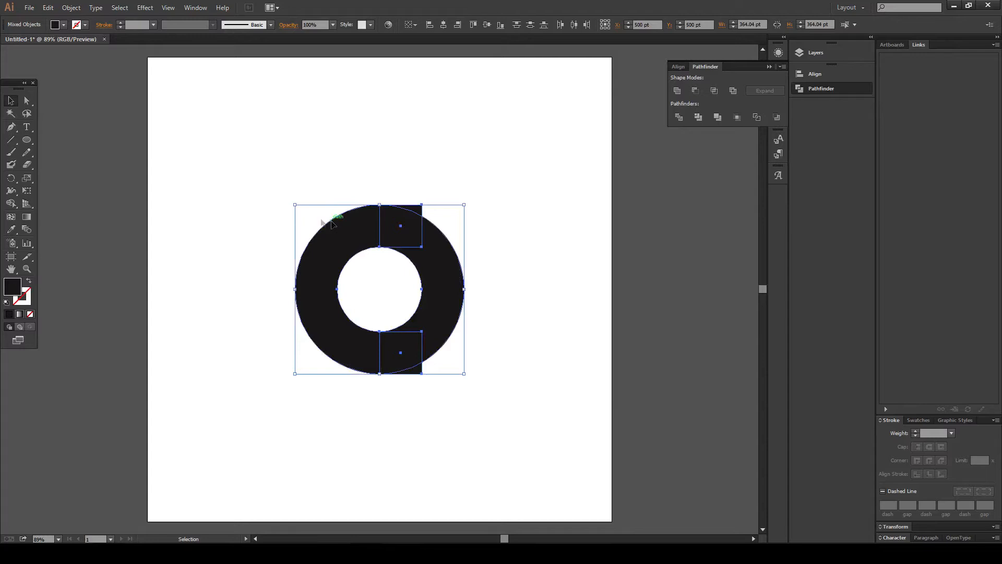
left_click_drag(599, 462, 177, 109)
left_click(24, 83)
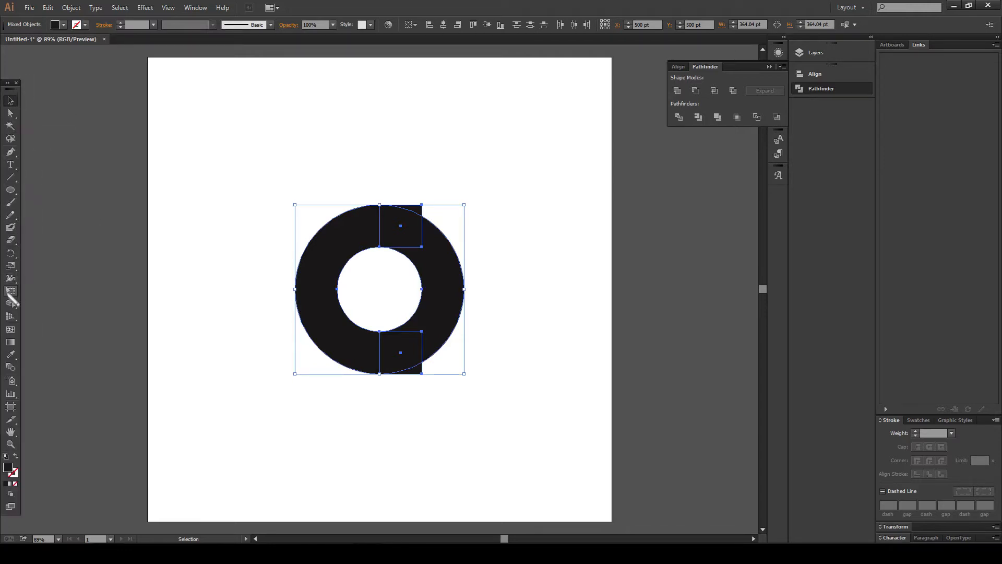
left_click(7, 305)
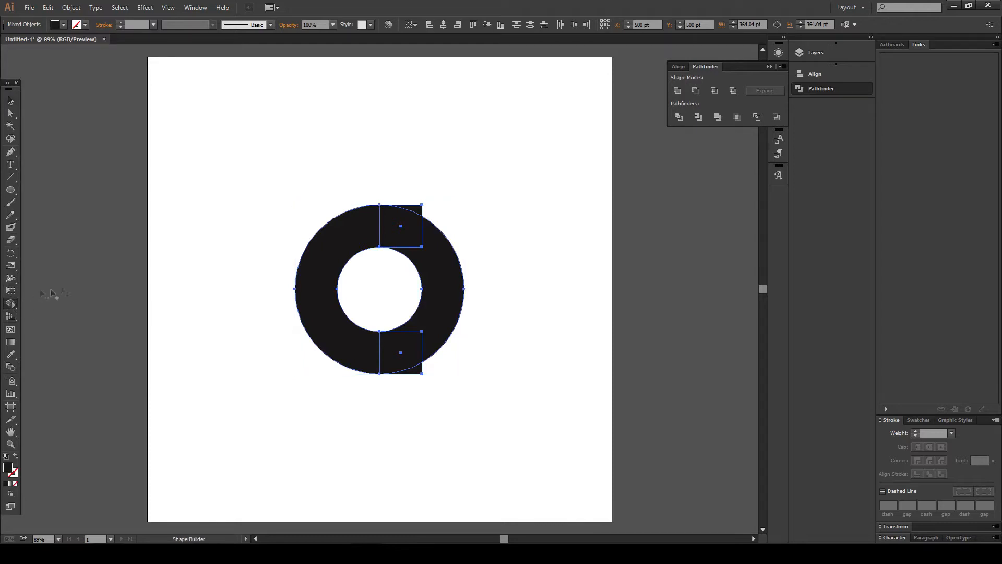
left_click(441, 288, "alt")
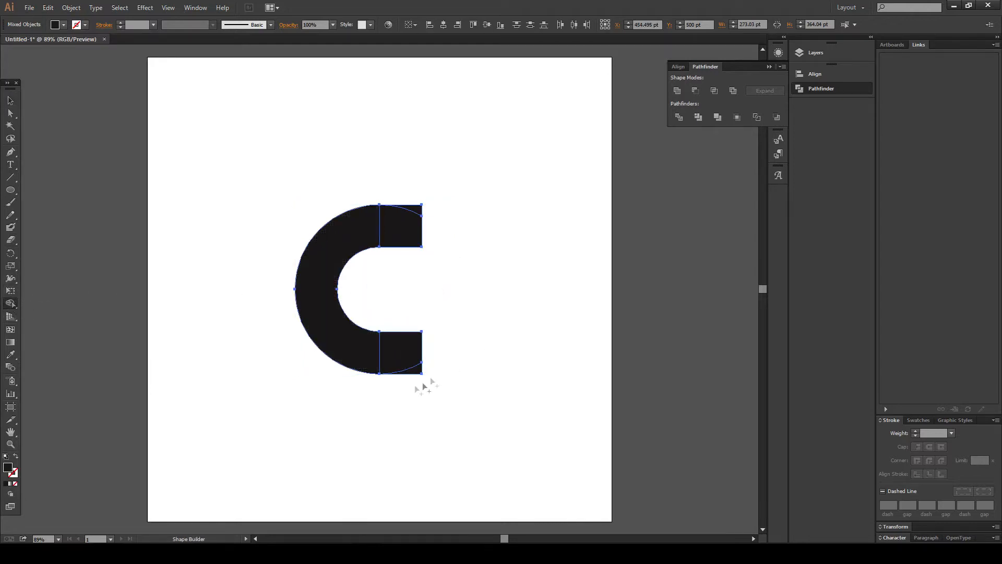
key("ctrl+z")
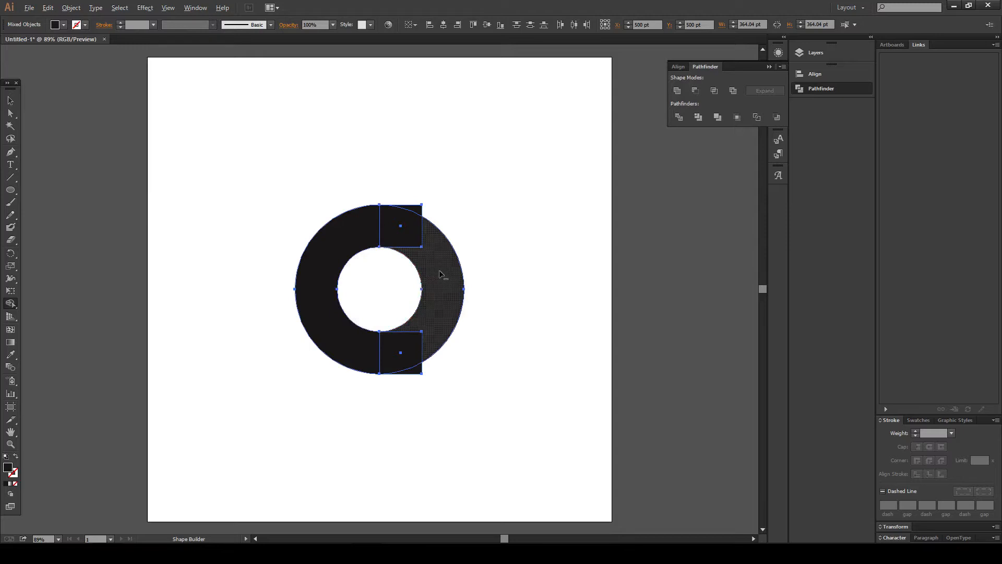
left_click_drag(538, 291, 407, 279)
key("ctrl+z")
left_click_drag(466, 228, 419, 241)
key("ctrl+z")
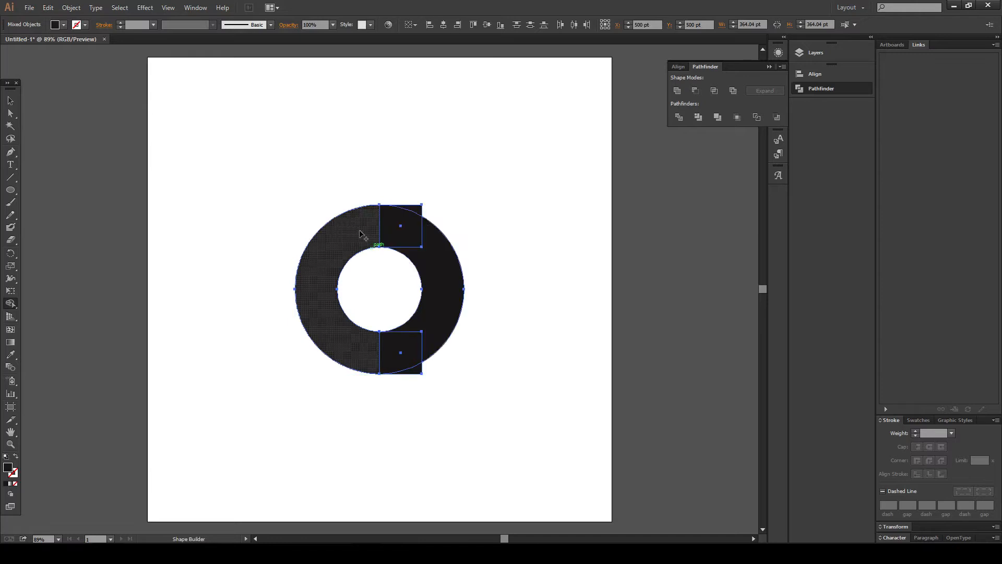
left_click_drag(367, 234, 392, 233)
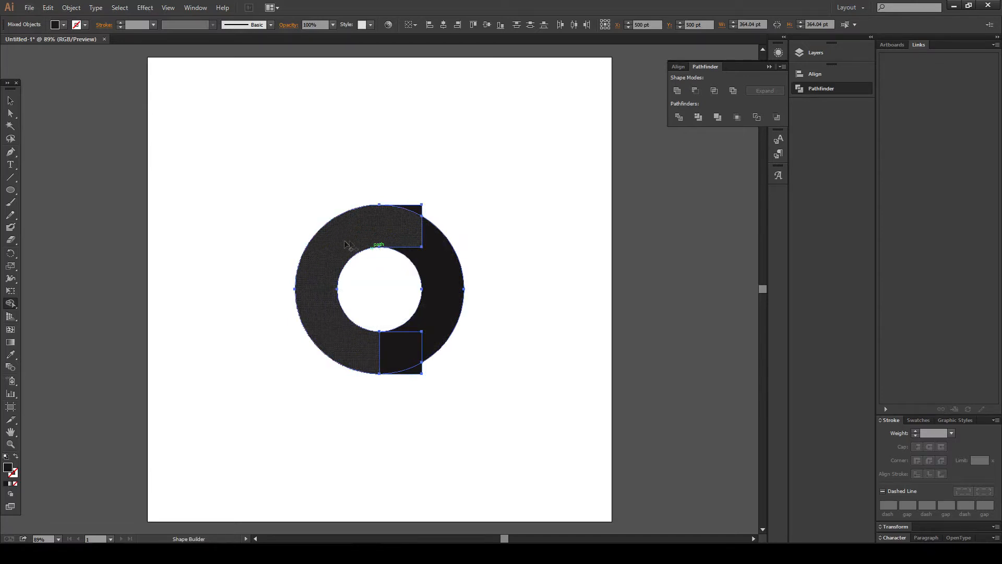
key("ctrl+z")
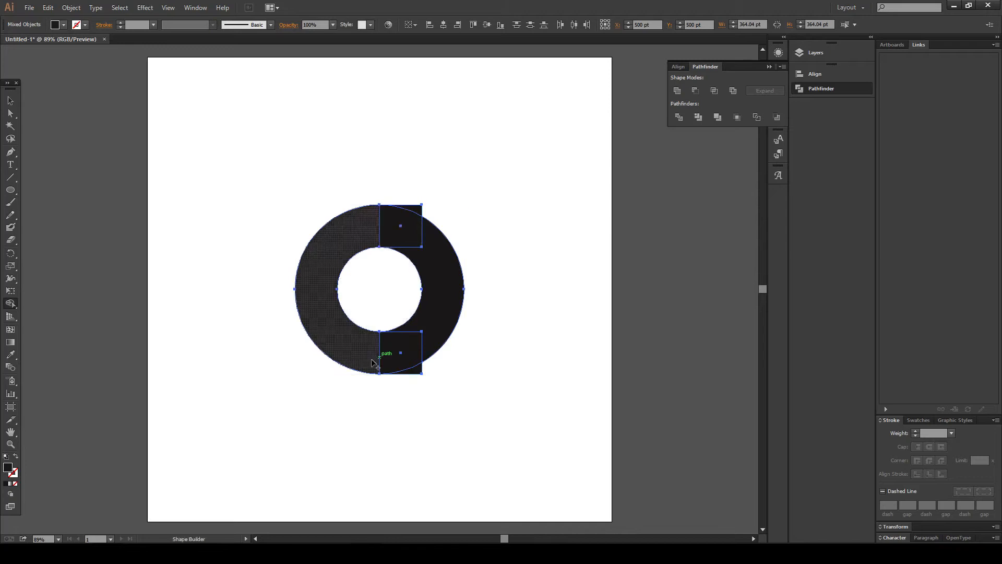
Dock the floating toolbox to the workspace edge in two columns and hide the perspective grid
left_click(10, 316)
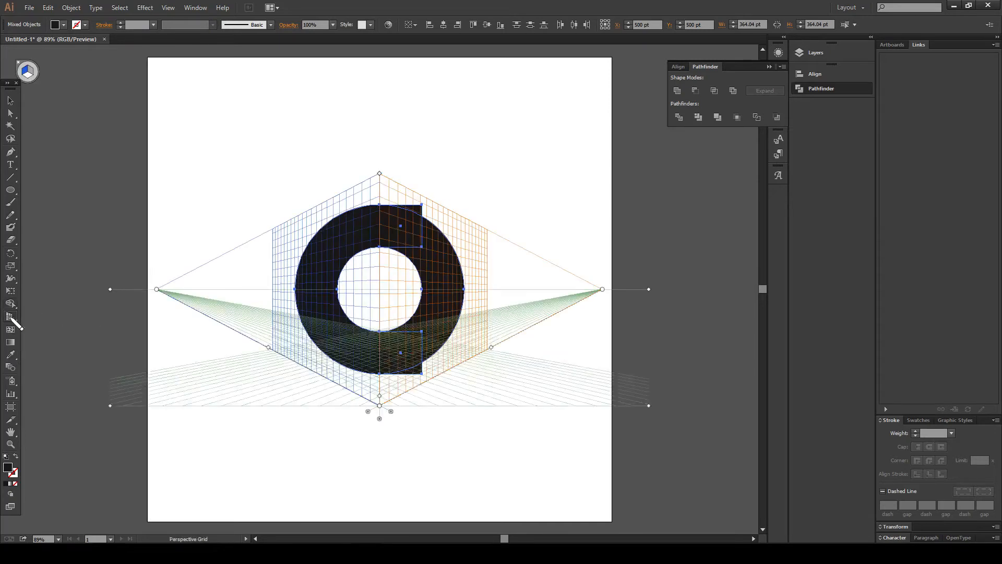
left_click_drag(11, 84, 11, 60)
left_click(4, 36)
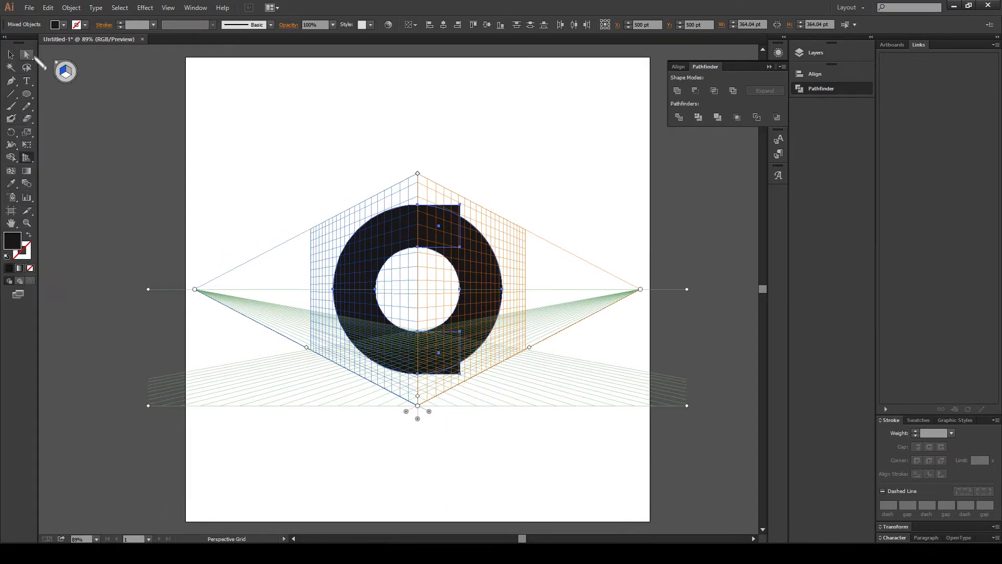
left_click_drag(21, 42, 2, 78)
key("shift+p")
left_click(57, 62)
left_click(11, 55)
Remove the ring's right section beyond the two squares with the Shape Builder, leaving a C shape
left_click_drag(586, 416, 219, 159)
key("shift+m")
left_click_drag(418, 282, 522, 289)
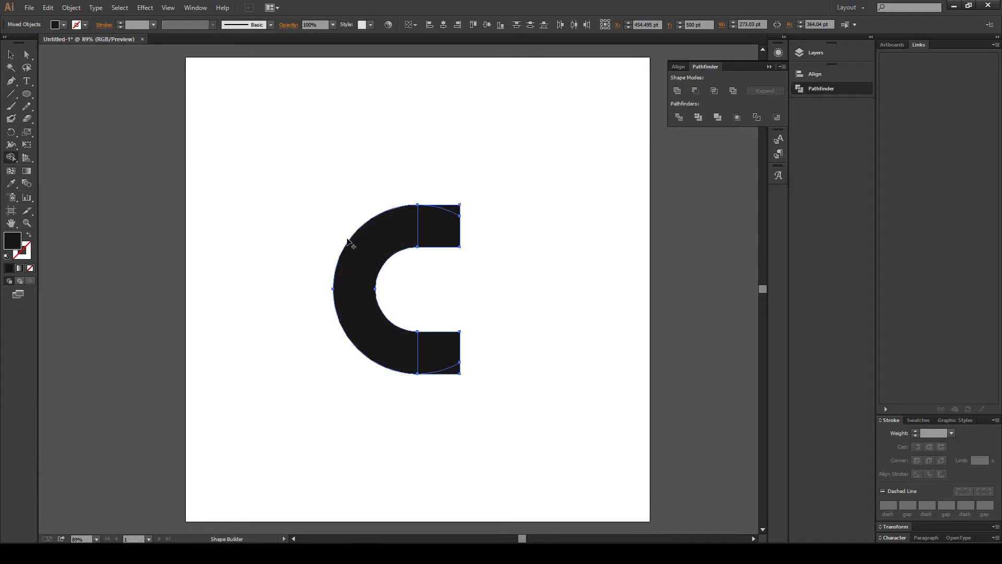
key("v")
left_click(330, 230)
Copy the square from the C's upper arm to the end of its lower arm, extending it by one square
left_click_drag(458, 211, 536, 288)
key("ctrl+z")
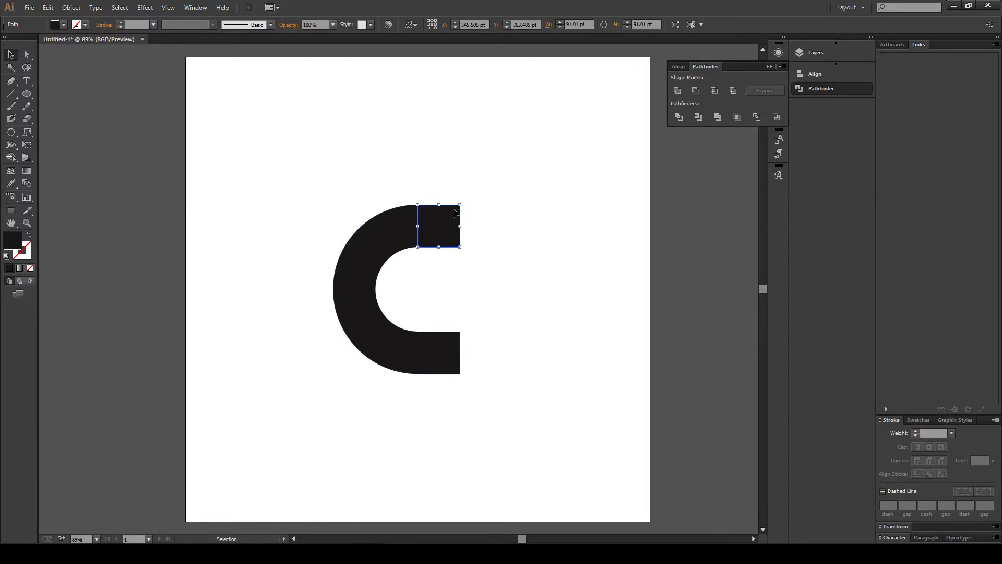
left_click_drag(455, 213, 496, 339)
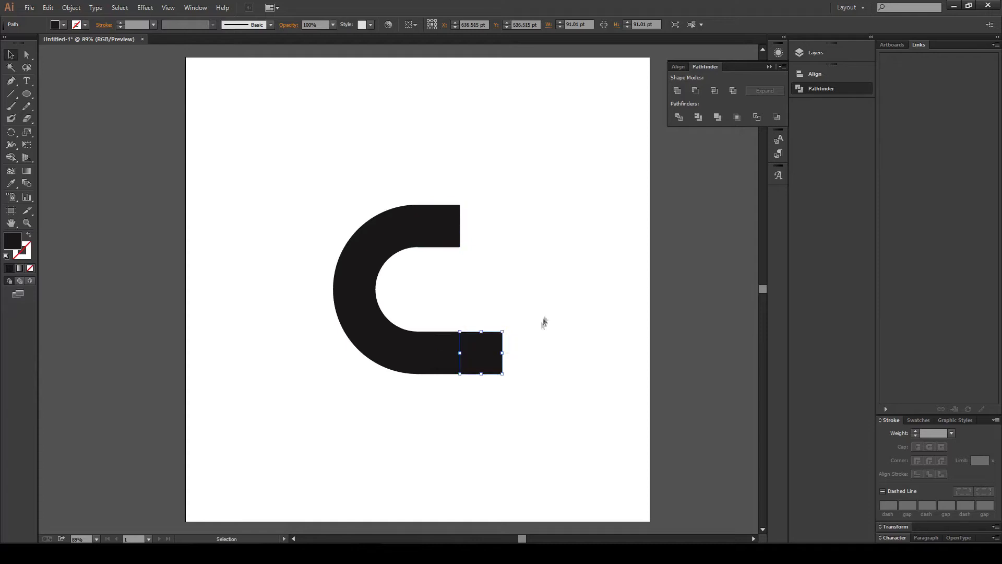
Copy the square at the end of the C's lower arm one square upward, turning the C into a G
left_click(524, 283)
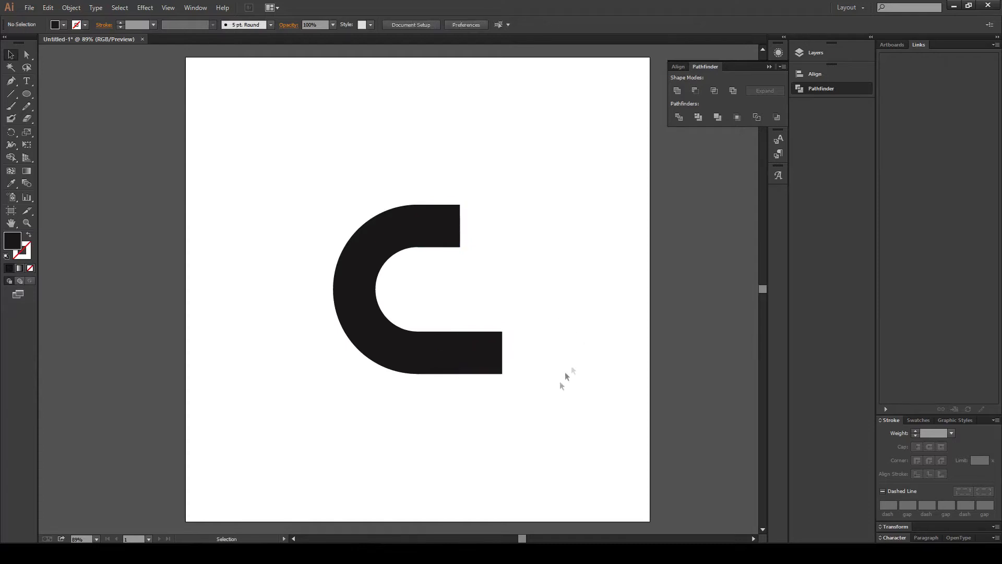
left_click(472, 351)
left_click_drag(472, 352, 466, 318)
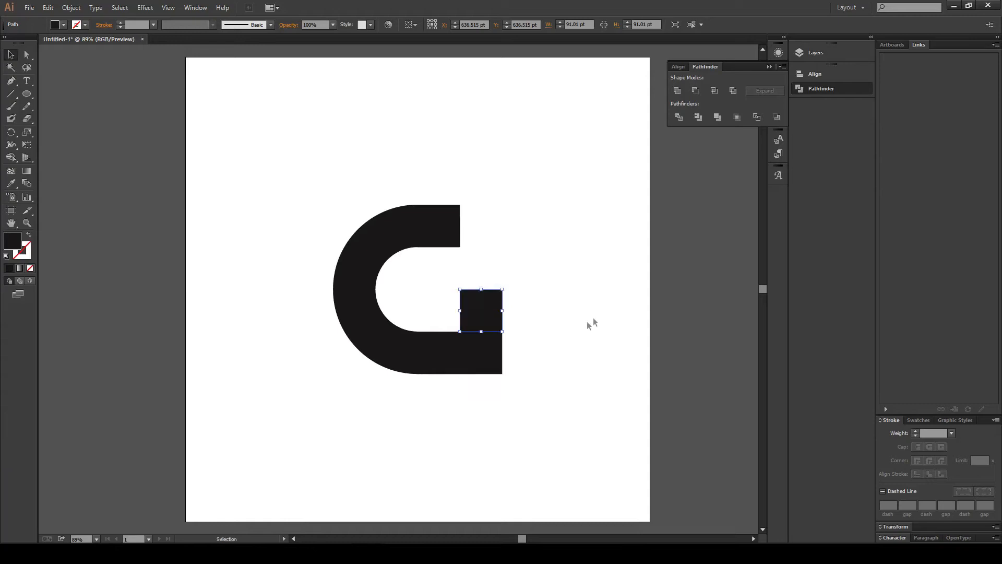
left_click(595, 327)
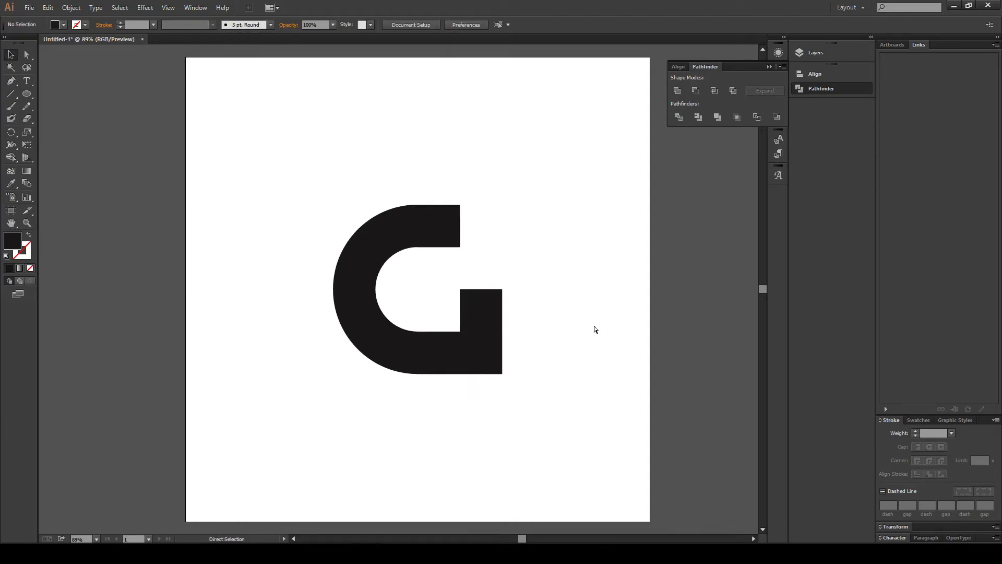
Examine how the G mark reads at very small and larger sizes
key("ctrl+minus")
key("ctrl+minus")
key("ctrl+minus")
key("ctrl+minus")
key("ctrl+minus")
key("ctrl+minus")
key("ctrl+minus")
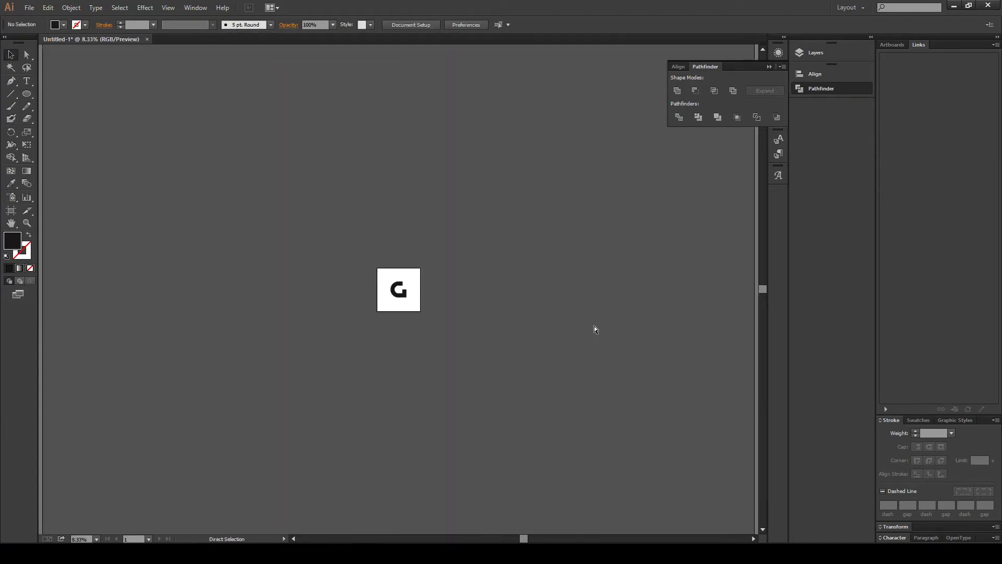
key("ctrl+plus")
key("ctrl+plus")
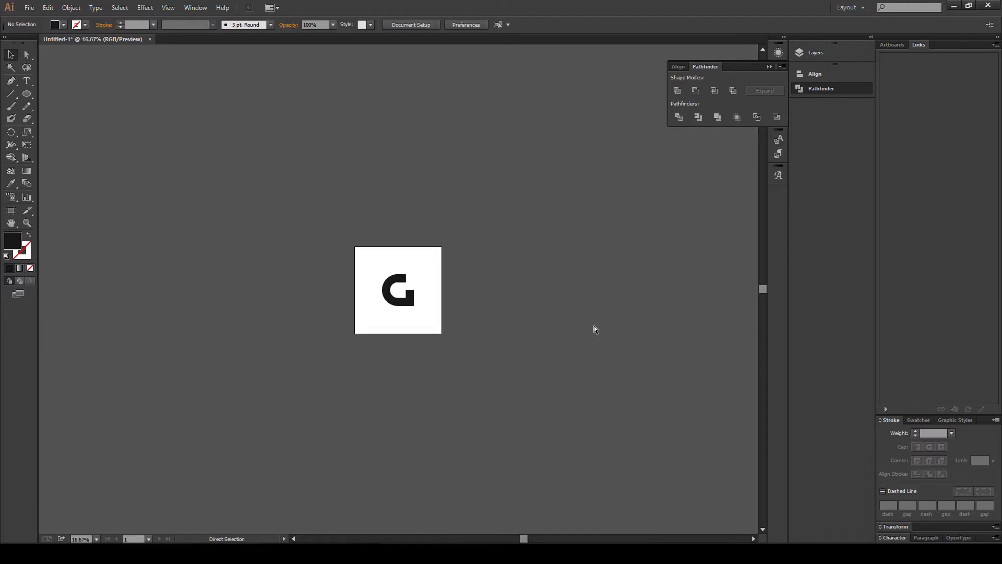
key("ctrl+plus")
key("ctrl+plus")
key("ctrl+plus")
key("ctrl+minus")
key("ctrl+minus")
key("ctrl+minus")
key("ctrl+minus")
key("ctrl+plus")
Try the whole G rotated 90 degrees clockwise, and undo the rotation
key("ctrl+a")
left_click_drag(417, 272, 458, 338)
left_click(450, 308)
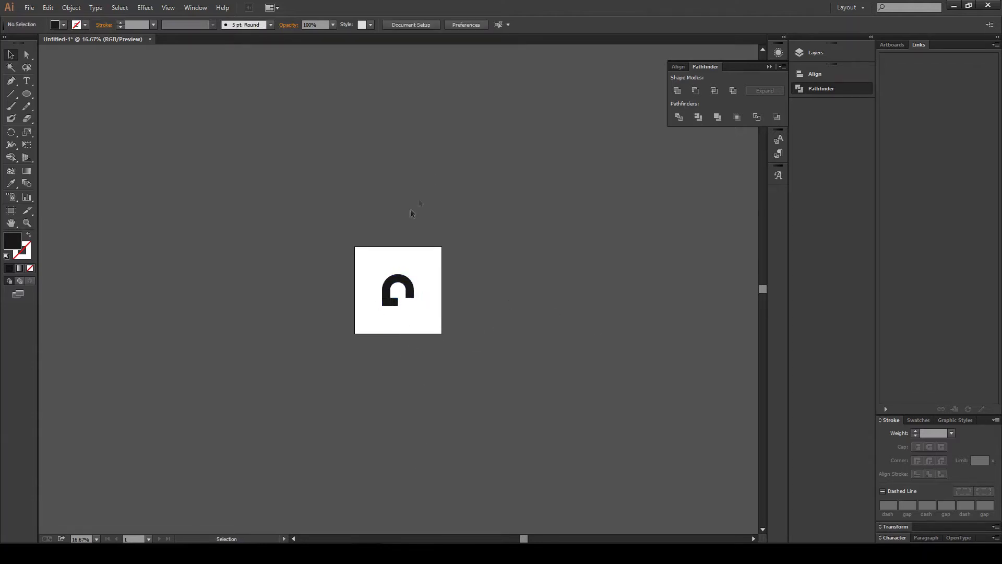
key("ctrl+z")
Copy the G's vertical pair of squares to two legs, one under the curve's left edge and one extending the right column downward
scroll(467, 224, "down", 2)
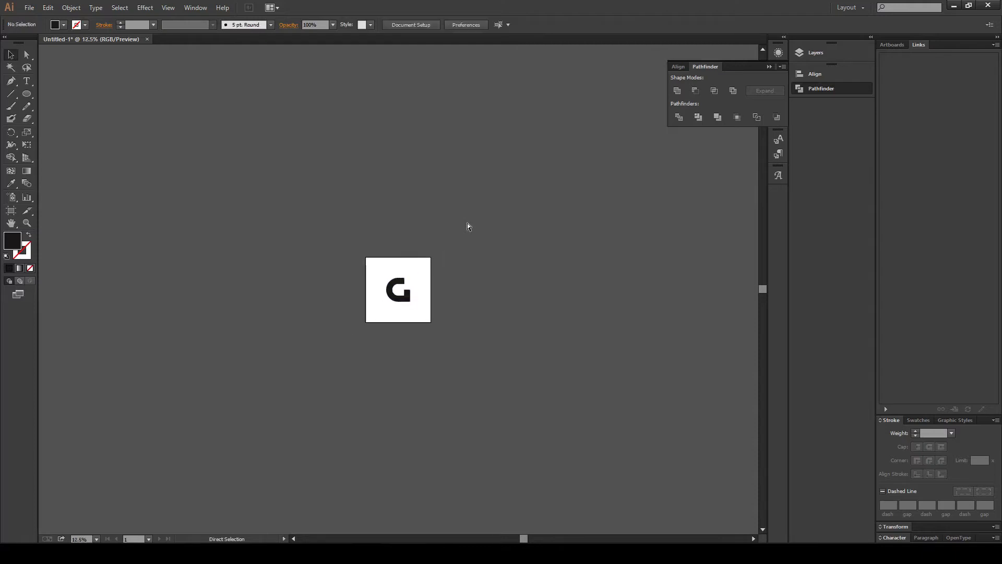
scroll(468, 224, "up", 5)
left_click(437, 326)
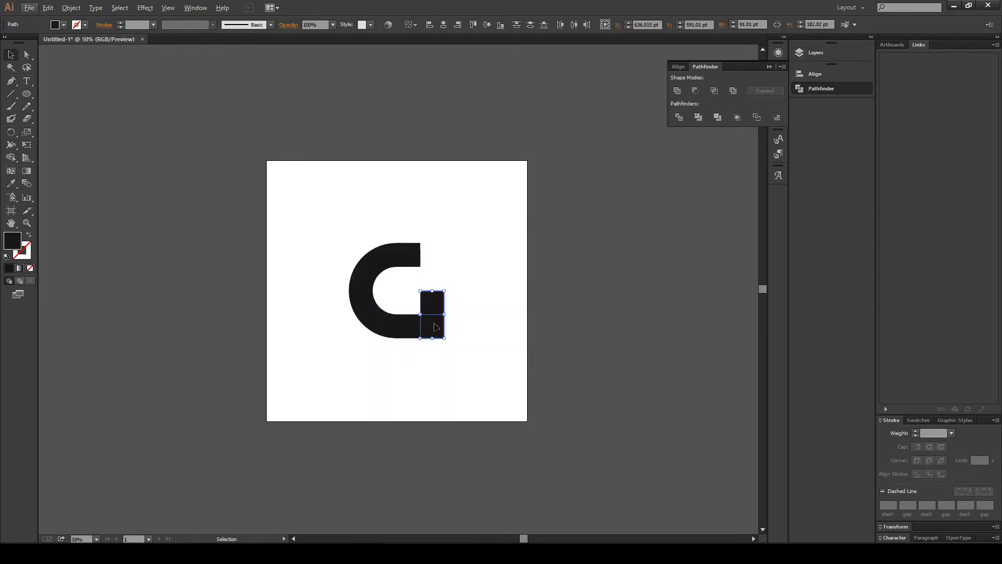
left_click_drag(429, 329, 360, 348)
key("ctrl+z")
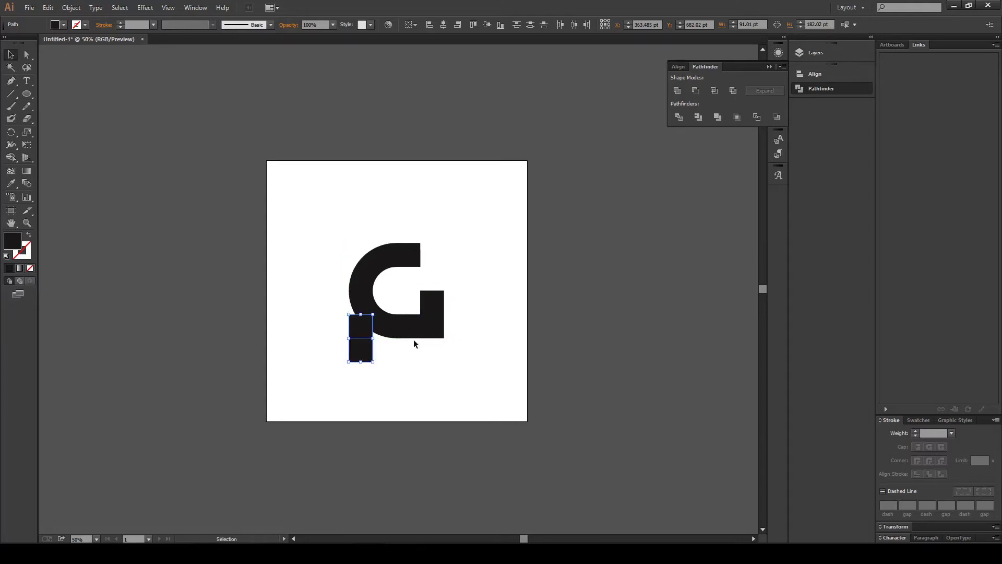
key("ctrl+1")
left_click(539, 353)
left_click_drag(329, 397, 466, 401)
left_click(427, 384)
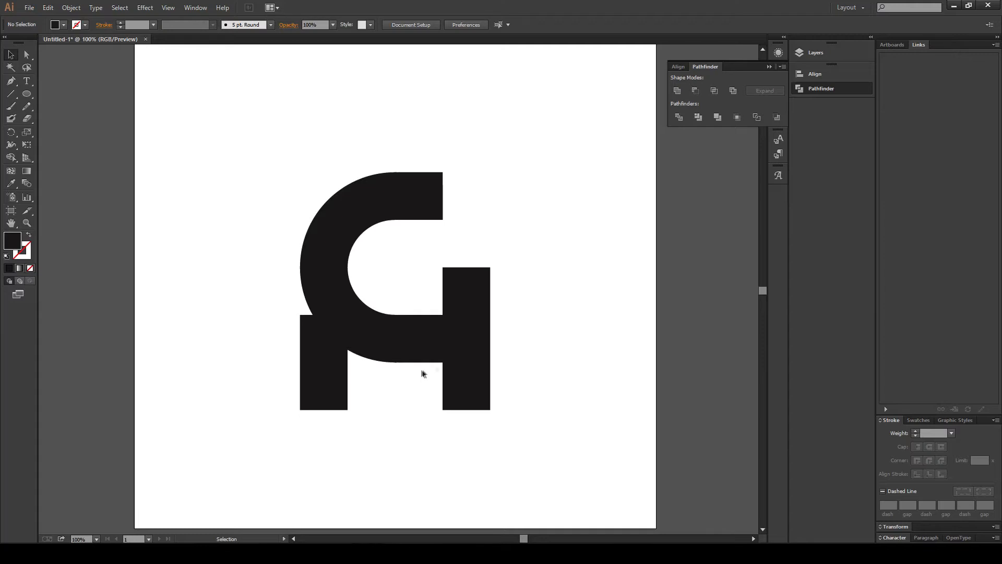
Copy the C shape without the added squares to the empty area left of the mark
left_click_drag(429, 368, 158, 162)
scroll(228, 123, "left", 2)
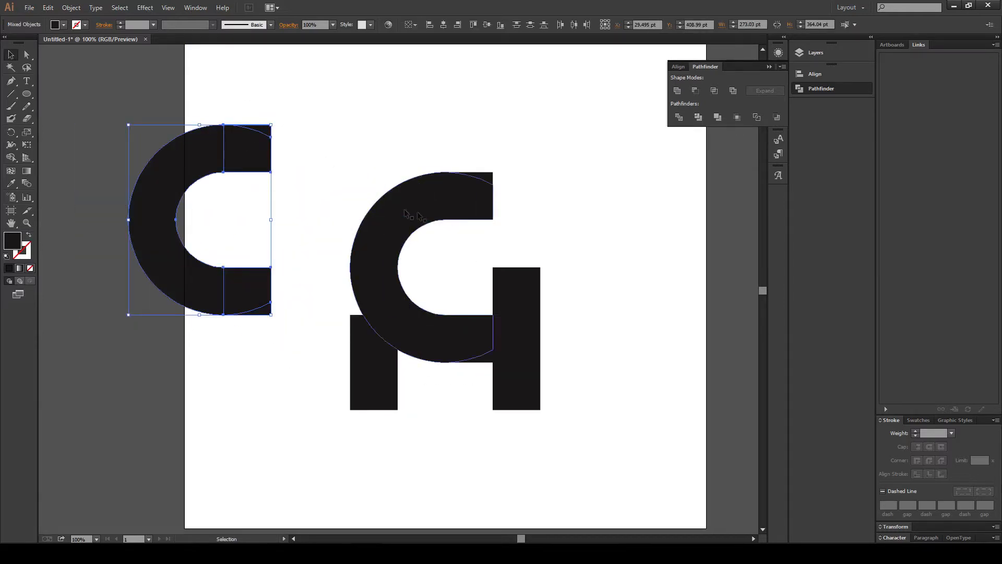
key("a")
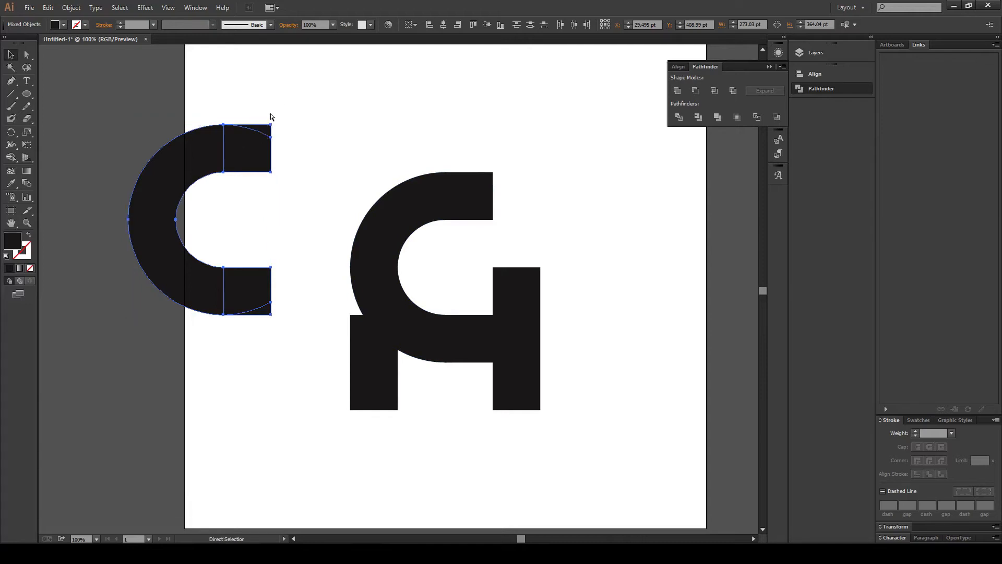
key("ctrl+v")
key("ctrl+z")
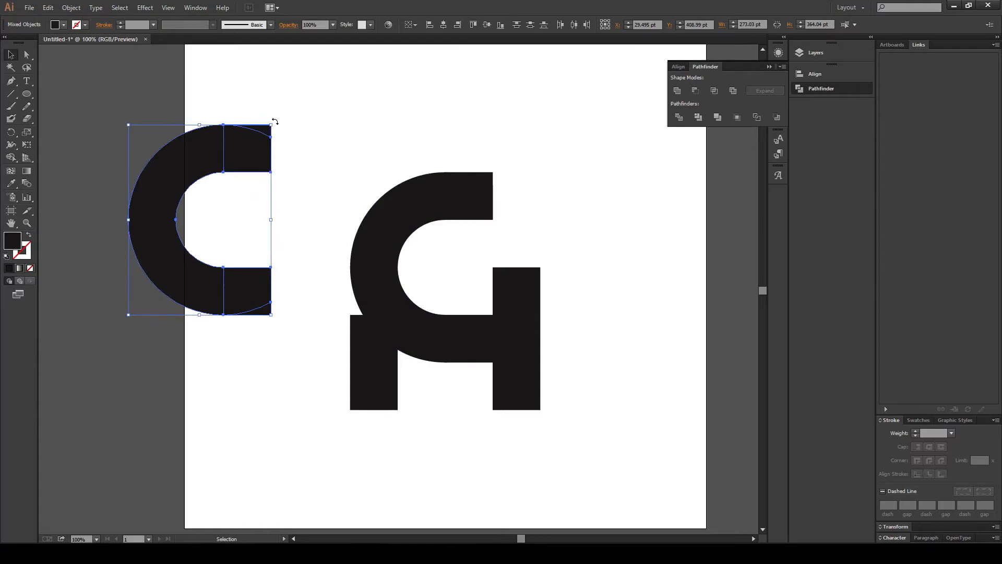
Rotate the copied C 180 degrees and place it under the mark, overlapping its upper arm with the original C's lower arm
left_click_drag(272, 122, 175, 195)
left_click_drag(349, 252, 361, 320)
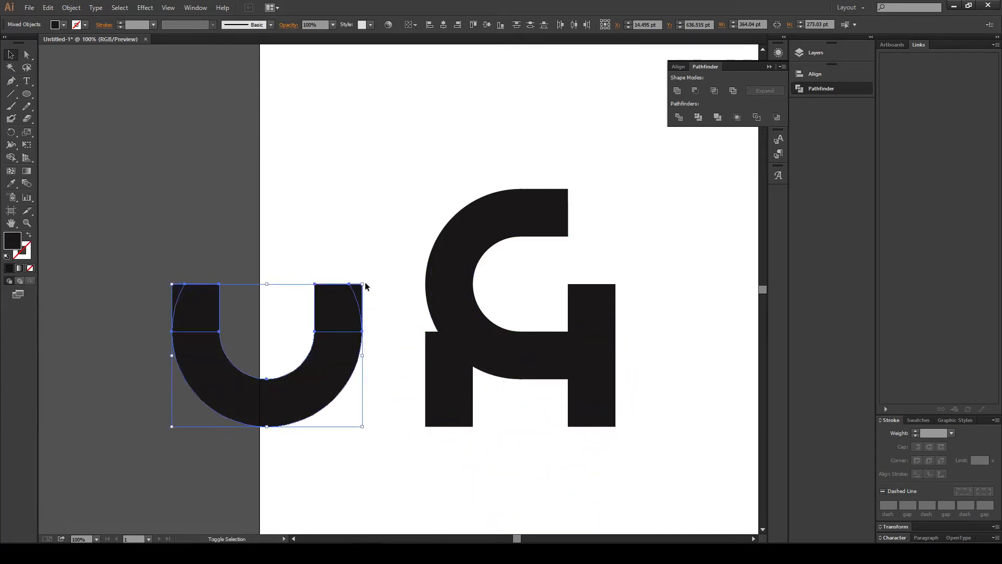
left_click_drag(367, 283, 92, 190)
left_click_drag(253, 297, 557, 394)
left_click(716, 401)
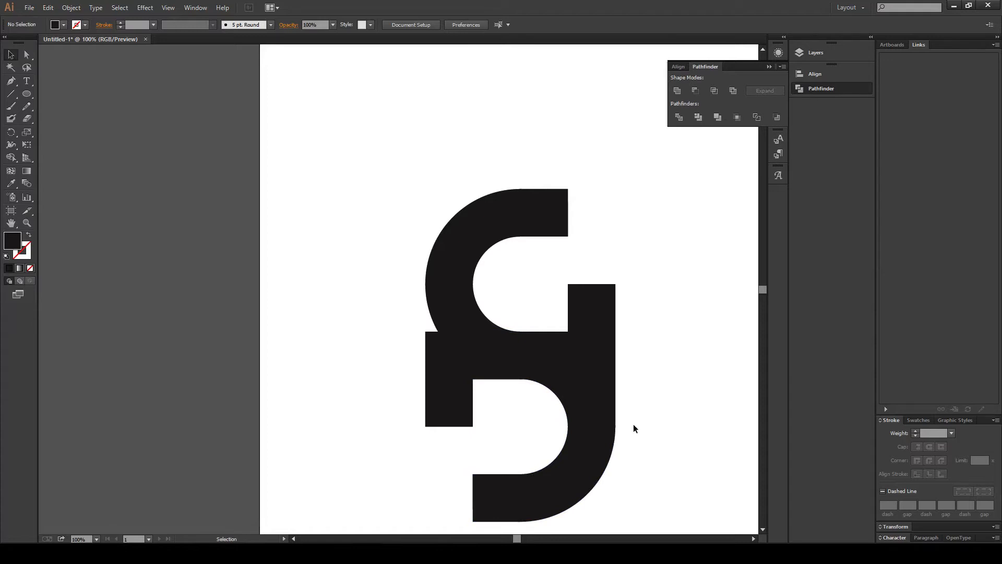
Stretch the end squares of the lowest and uppermost arms outward to 182.02 pt wide, flush with the mark's outer edges
scroll(609, 425, "down", 3)
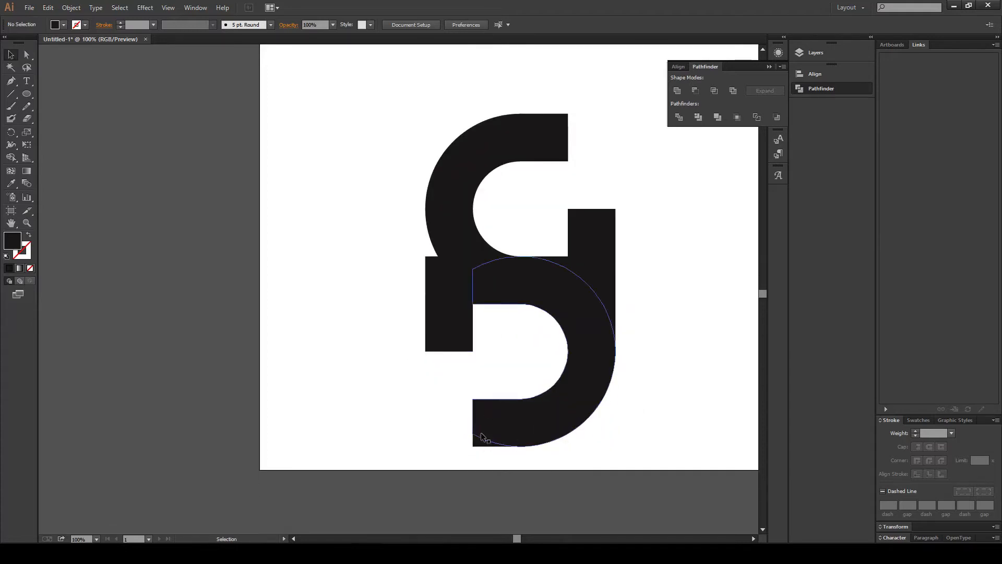
left_click(481, 439)
left_click(477, 425)
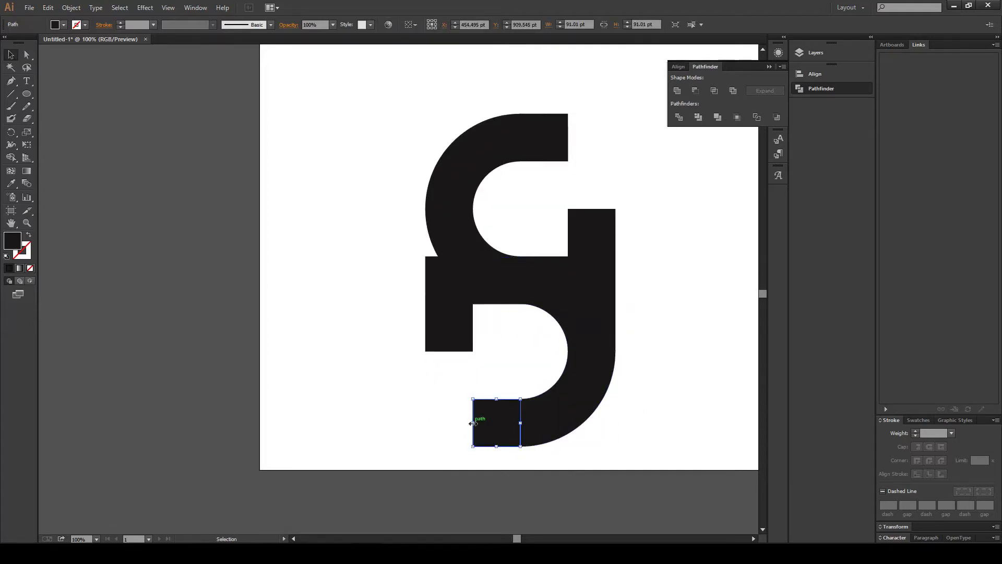
left_click_drag(474, 422, 426, 348)
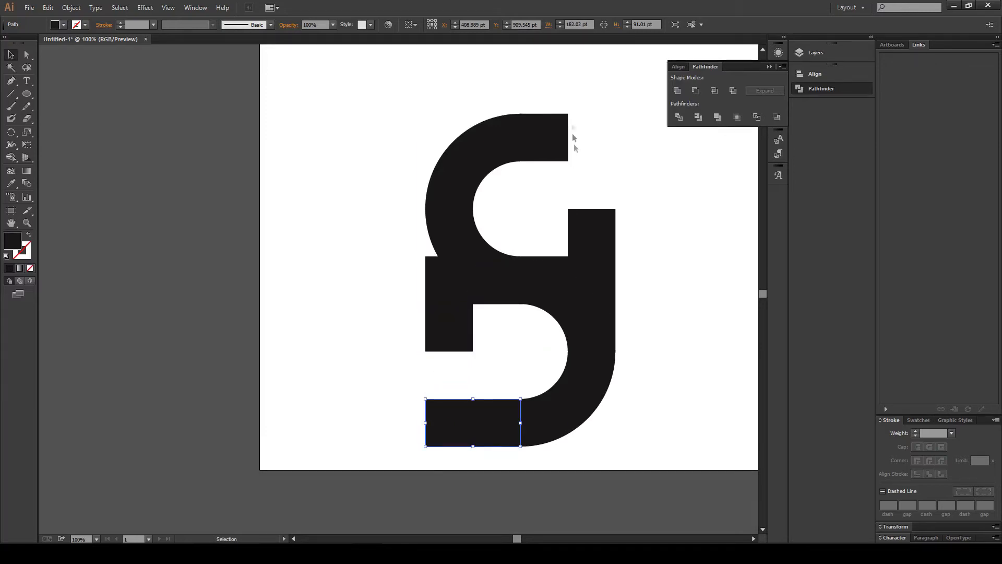
left_click(559, 140)
left_click(565, 119)
left_click_drag(569, 137, 614, 198)
left_click(650, 193)
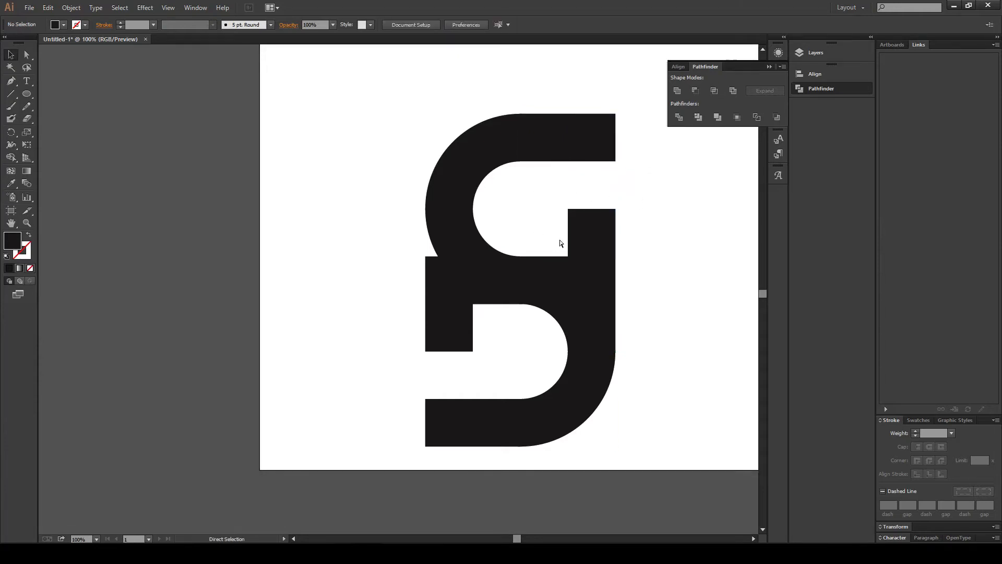
Scale the whole mark down proportionally about its centre to about 172 pt wide and 300 pt high
key("ctrl+minus")
key("ctrl+minus")
key("ctrl+minus")
key("ctrl+minus")
key("ctrl+minus")
key("ctrl+minus")
key("ctrl+0")
scroll(526, 297, "down", 3)
left_click_drag(543, 448, 275, 112)
left_click_drag(486, 330, 440, 330)
left_click(474, 329)
Try the mark without the two stacked squares on its left side, comparing versions by undoing and redoing the deletion
left_click(368, 350)
key("Delete")
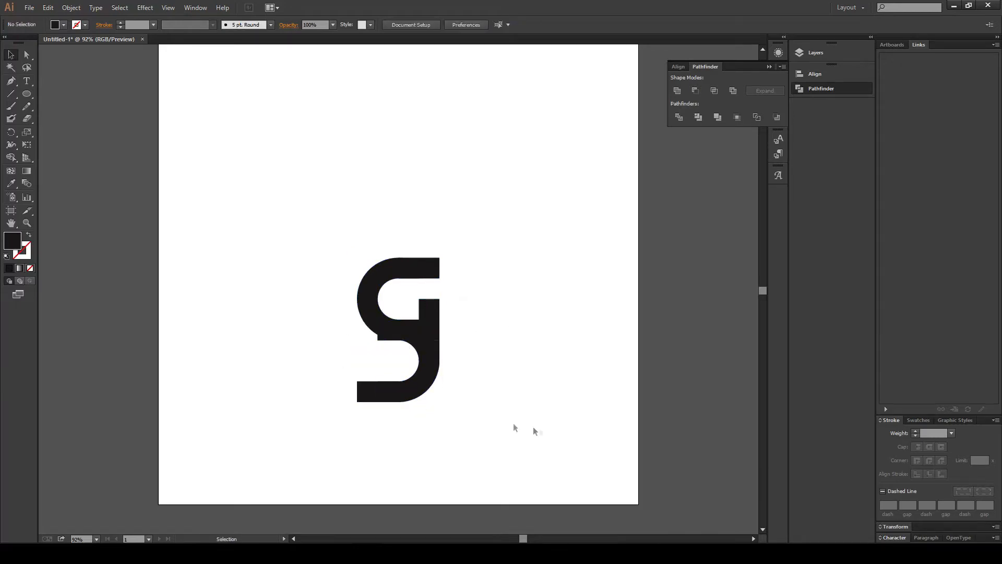
key("ctrl+z")
left_click(521, 407)
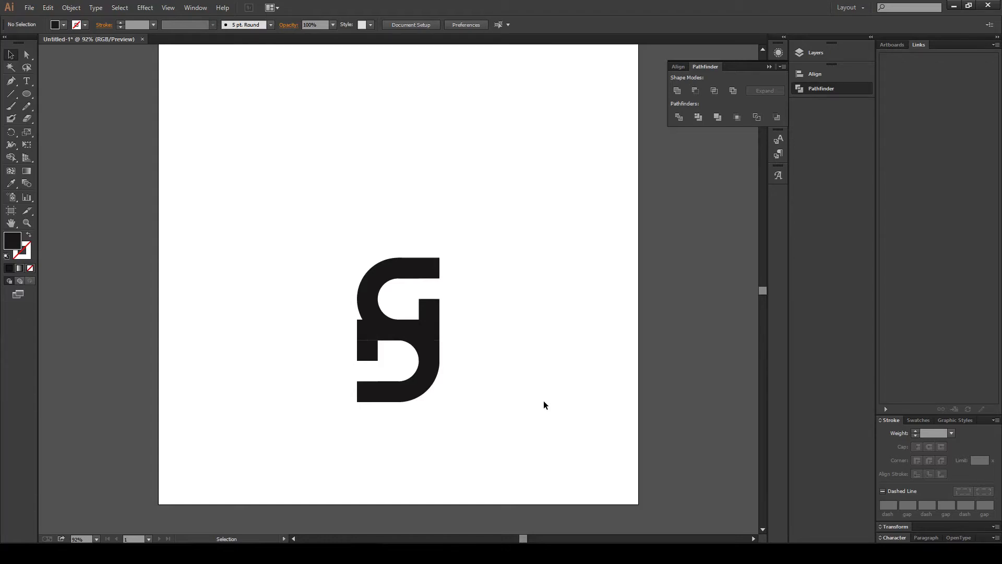
key("ctrl+shift+z")
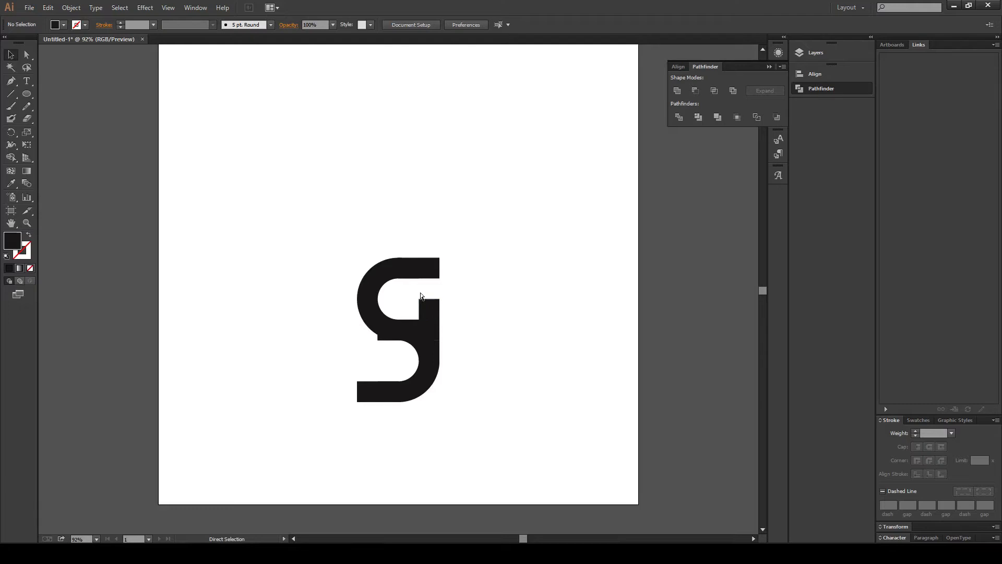
key("ctrl+z")
key("ctrl+z")
key("ctrl+shift+z")
key("ctrl+shift+z")
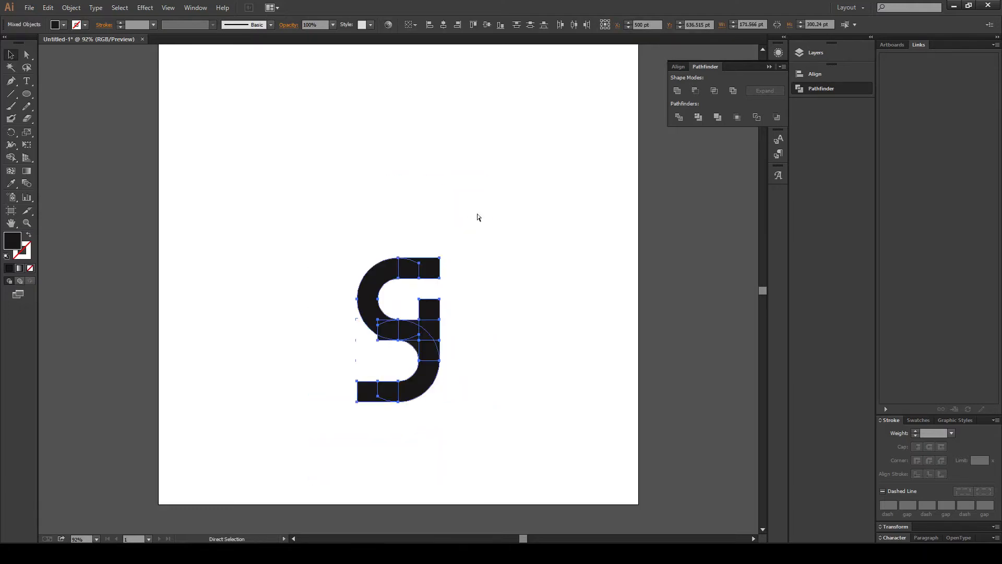
key("ctrl+z")
left_click(486, 355)
Remove the sliver between the left bar and the underside of the upper C's curve with the Shape Builder
key("ctrl+plus")
key("ctrl+plus")
key("ctrl+plus")
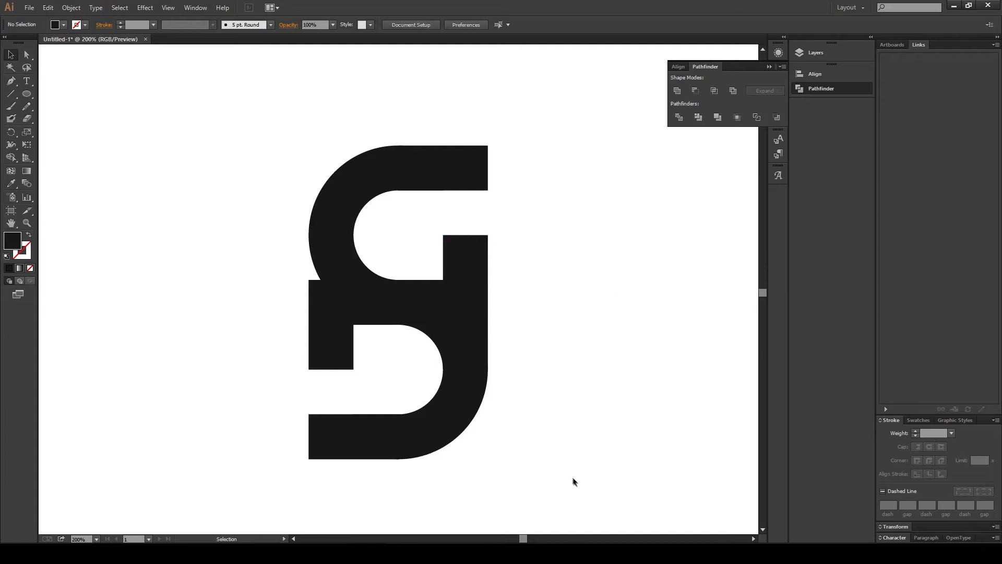
left_click_drag(581, 500, 226, 119)
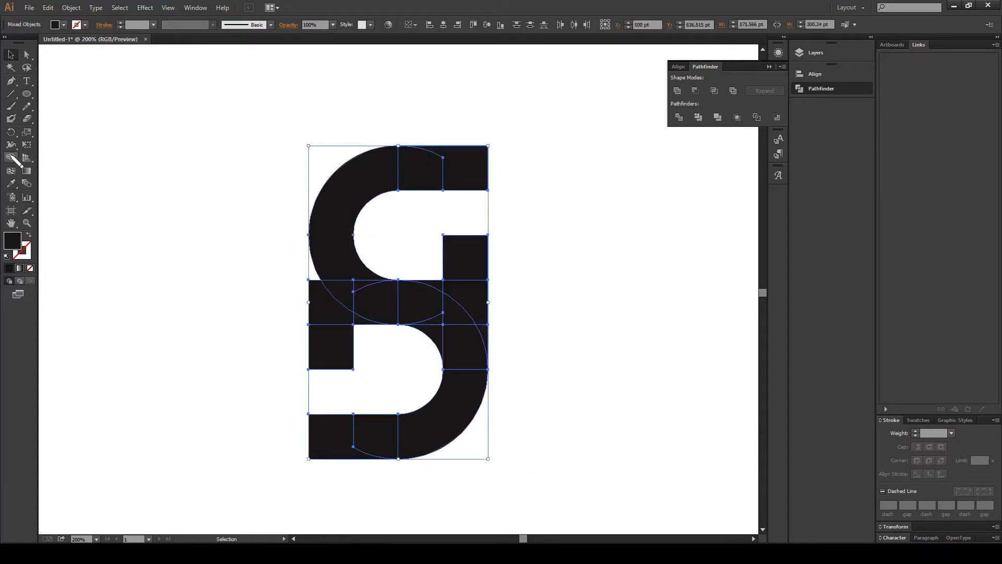
left_click(11, 158)
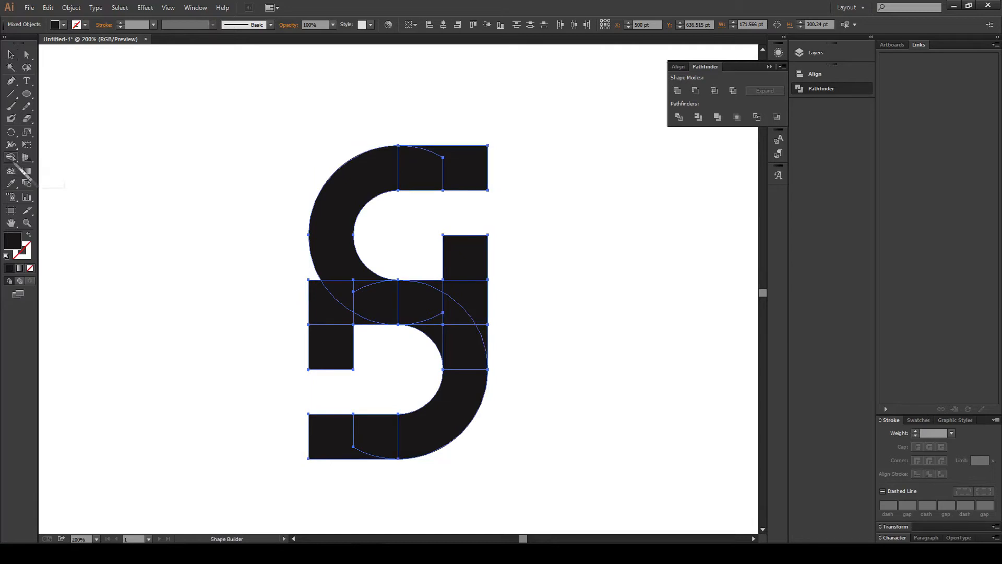
scroll(364, 323, "down", 1)
left_click(364, 309, "alt")
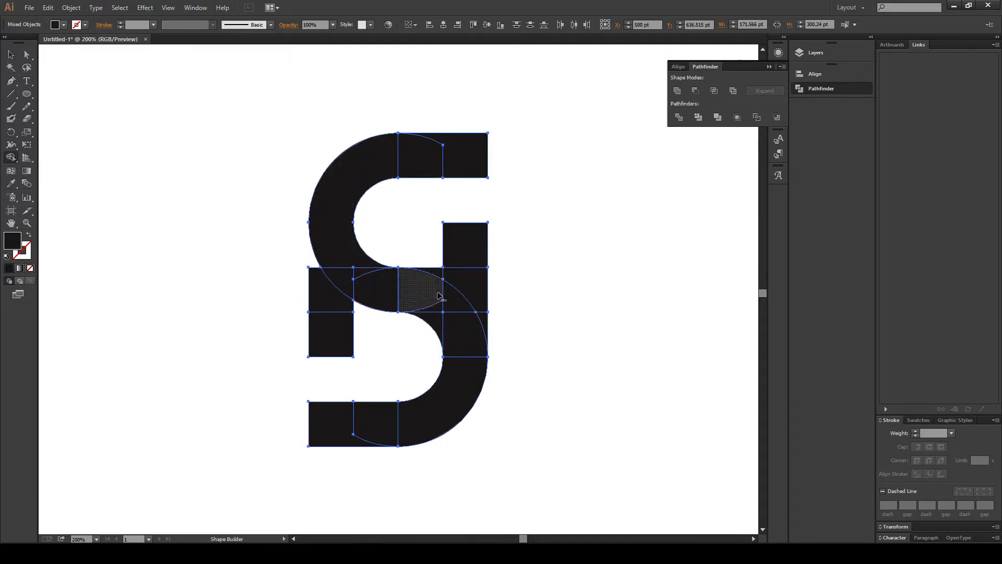
left_click(504, 320, "ctrl")
Remove the matching sliver between the right bar and the top of the lower C's curve with the Shape Builder
key("ctrl+a")
mouse_move(424, 262)
left_mouse_down()
mouse_move(478, 295)
mouse_move(439, 277)
left_mouse_up()
left_click(557, 279, "ctrl")
scroll(597, 389, "down", 1)
key("ctrl+z")
left_click(563, 420, "ctrl")
left_click_drag(573, 496, 222, 93)
key("ctrl+z")
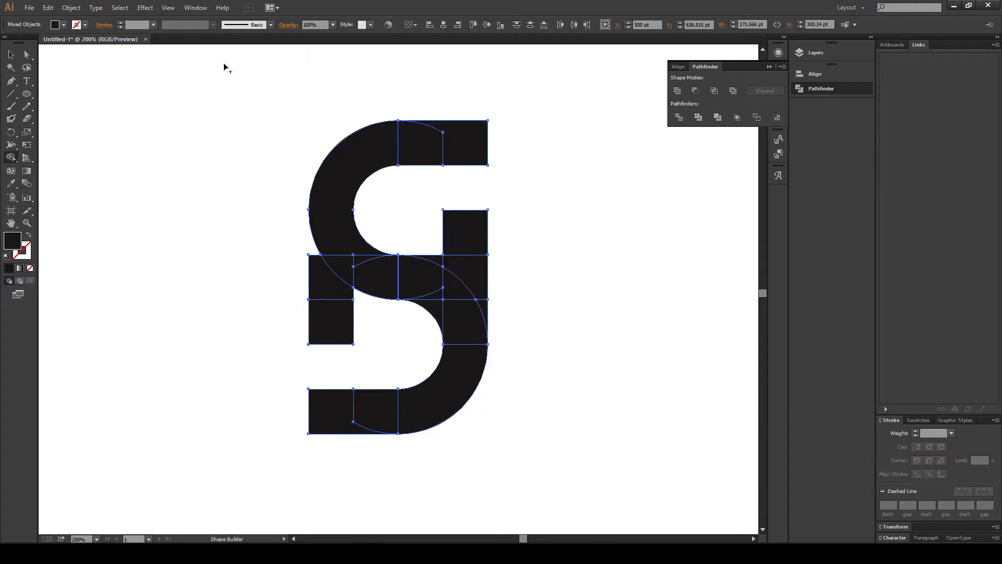
left_click(519, 409, "ctrl")
left_click_drag(587, 460, 182, 114)
left_click(309, 276, "alt")
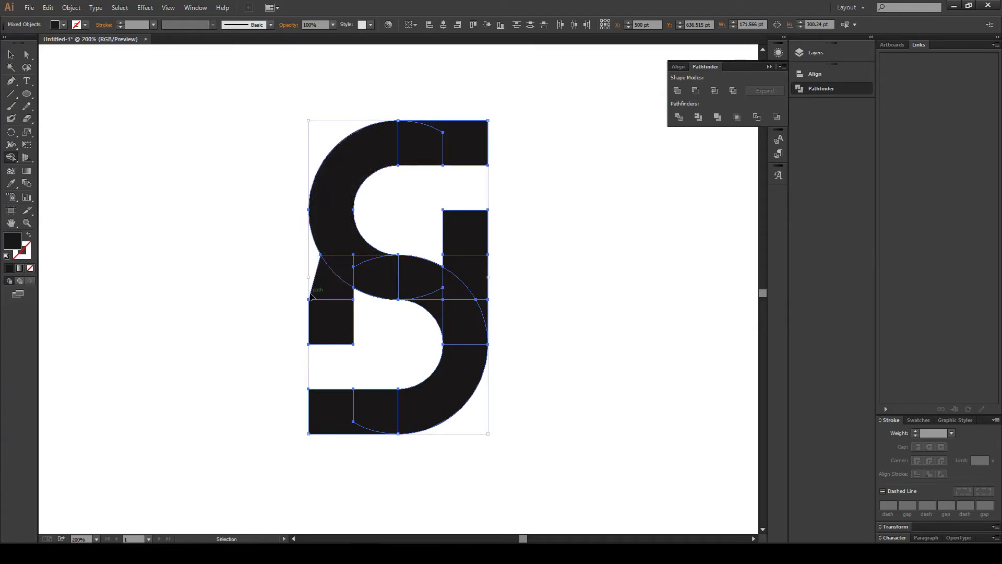
key("ctrl+z")
left_click(574, 368, "ctrl")
Stretch the left bar's top square upward to 85.78 pt high, filling the notch beside the upper curve
key("ctrl+minus")
scroll(574, 368, "up", 8)
scroll(336, 284, "down", 5)
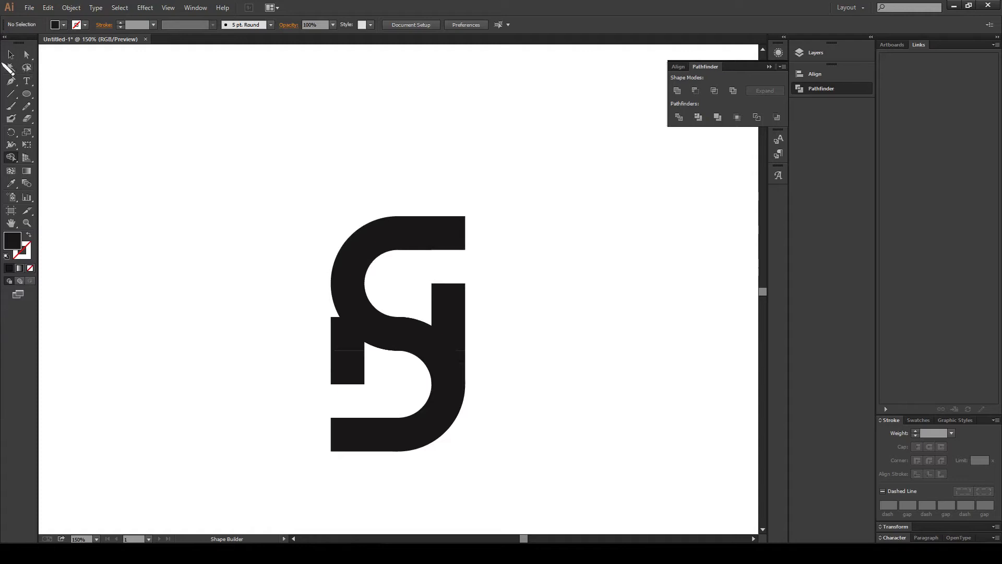
left_click(11, 55)
left_click(347, 332)
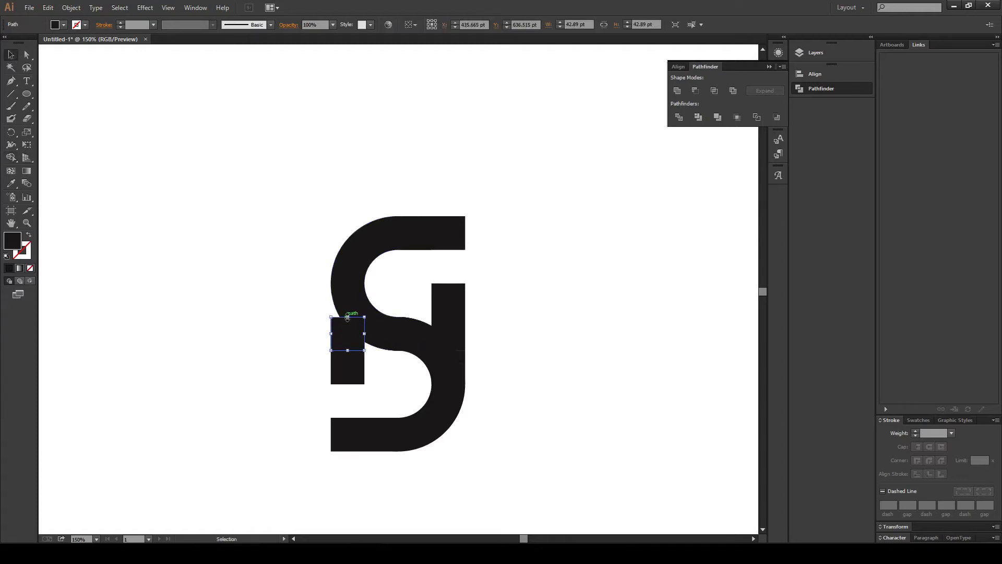
left_click_drag(348, 317, 364, 283)
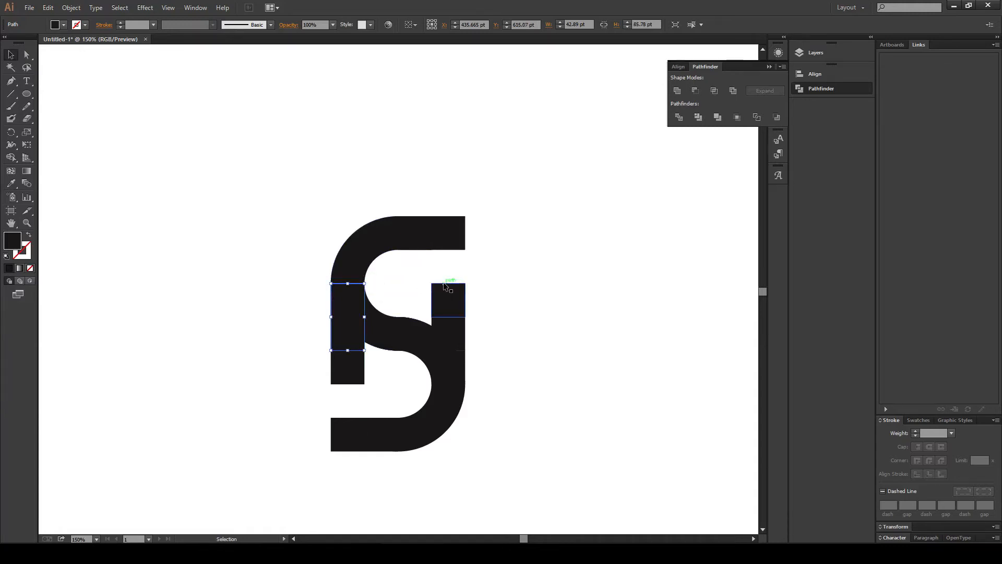
key("ctrl+0")
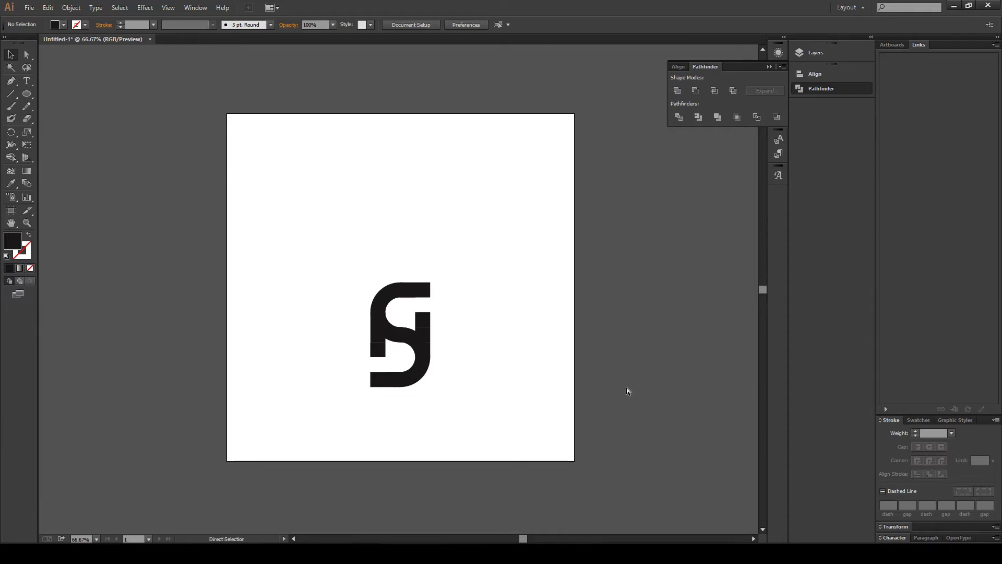
key("ctrl+equal")
key("ctrl+equal")
key("ctrl+equal")
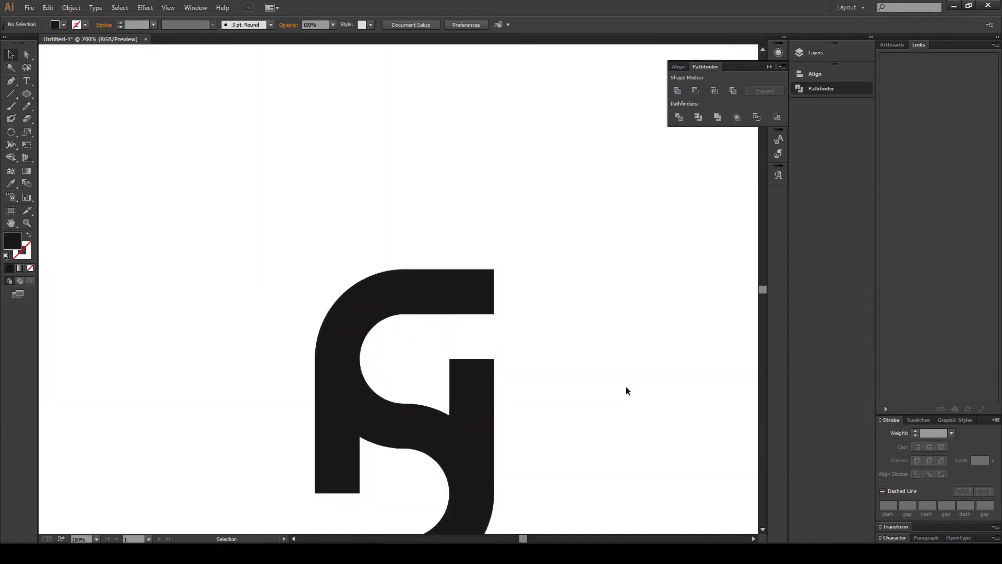
scroll(431, 313, "down", 2)
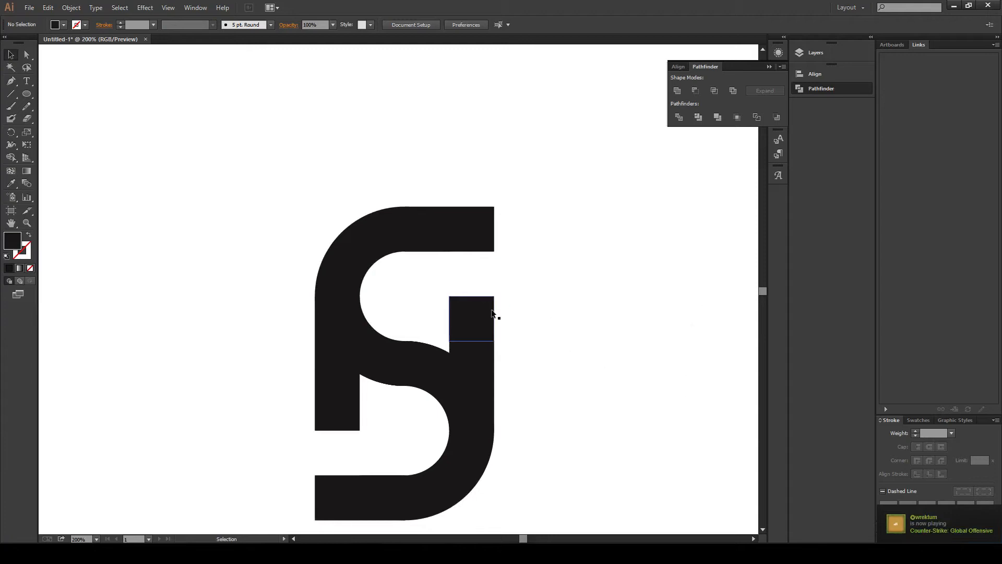
Lengthen the upper arm by one square to the right and run a vertical bar about 300 pt high down to the mark's base
left_click_drag(492, 313, 541, 207)
scroll(541, 207, "down", 2)
left_click_drag(530, 175, 412, 471)
left_click(256, 293)
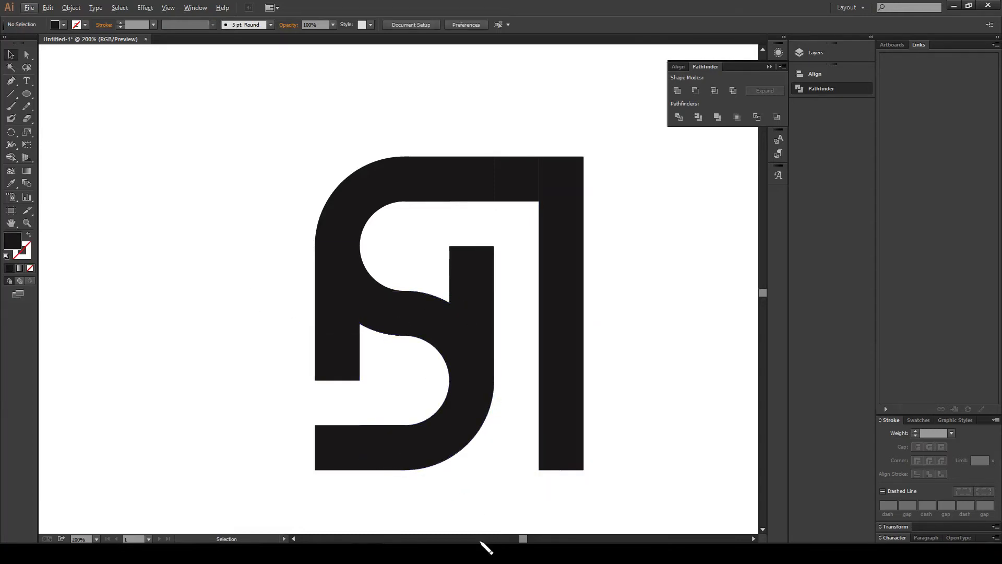
Lengthen the lower arm by one square to the left and run a matching vertical bar up to the level of the upper arm
scroll(425, 440, "left", 5)
scroll(441, 398, "right", 1)
scroll(442, 399, "right", 3)
scroll(441, 402, "down", 2)
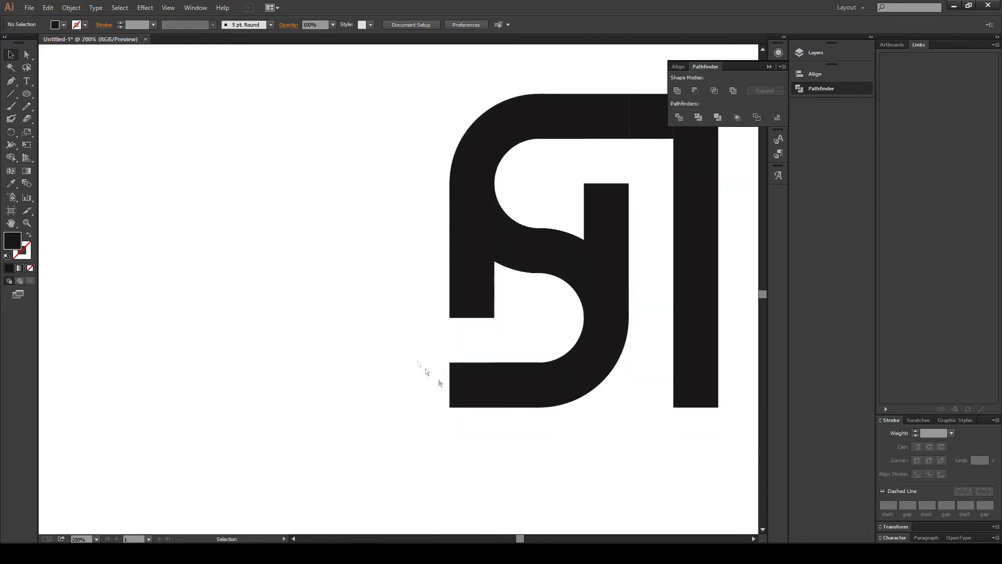
left_click_drag(488, 308, 538, 94)
left_click(526, 91)
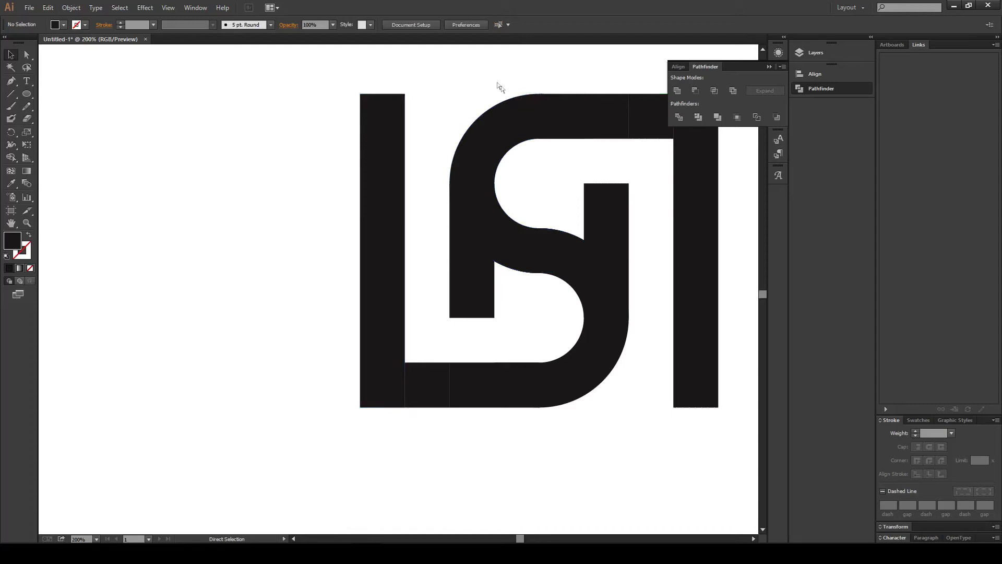
Examine the whole mark at several reduced and enlarged sizes to judge its balance and legibility
key("ctrl+minus")
key("ctrl+minus")
key("ctrl+minus")
key("ctrl+minus")
key("ctrl+minus")
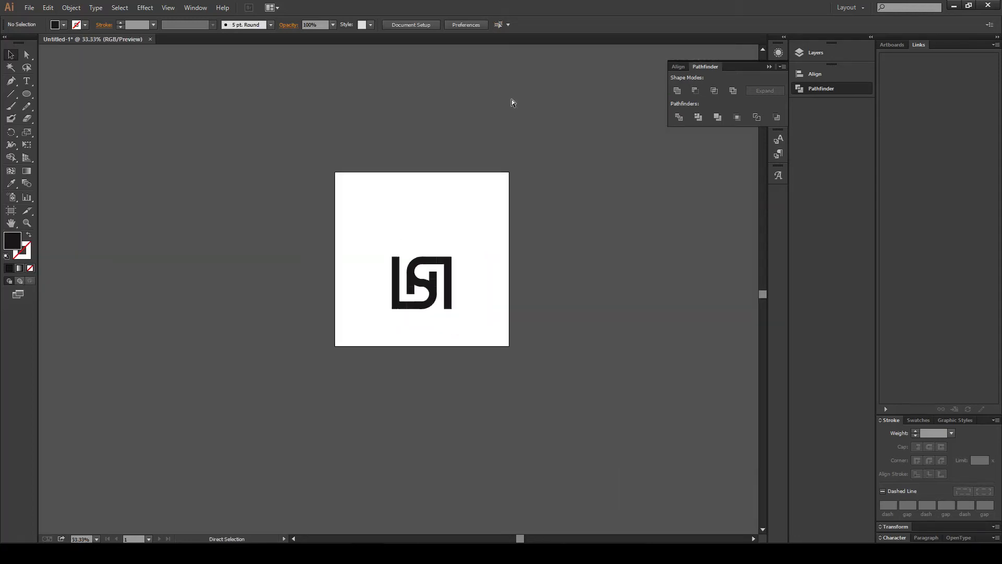
key("ctrl+plus")
key("ctrl+plus")
key("ctrl+minus")
key("ctrl+minus")
key("ctrl+plus")
key("ctrl+plus")
key("ctrl+plus")
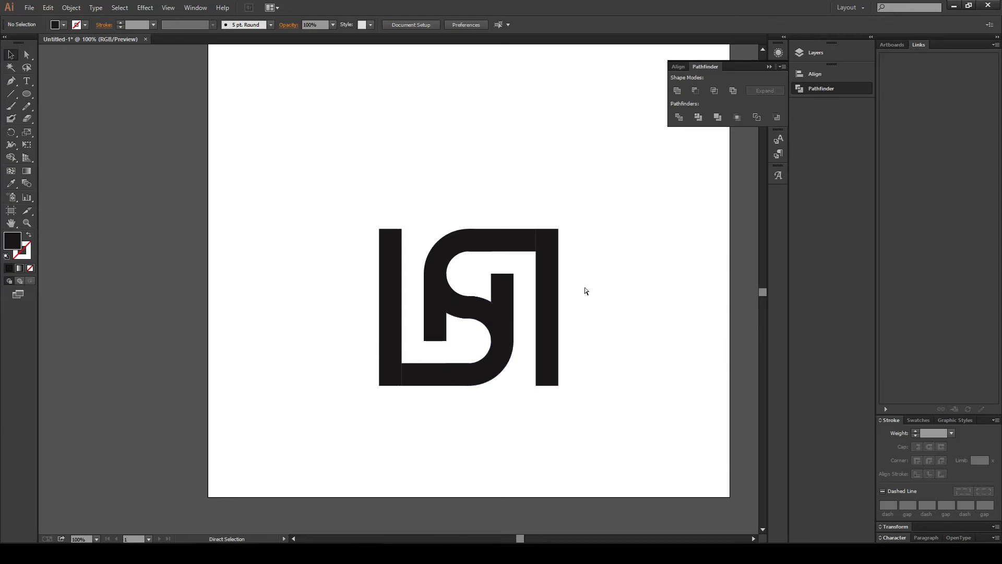
key("ctrl+plus")
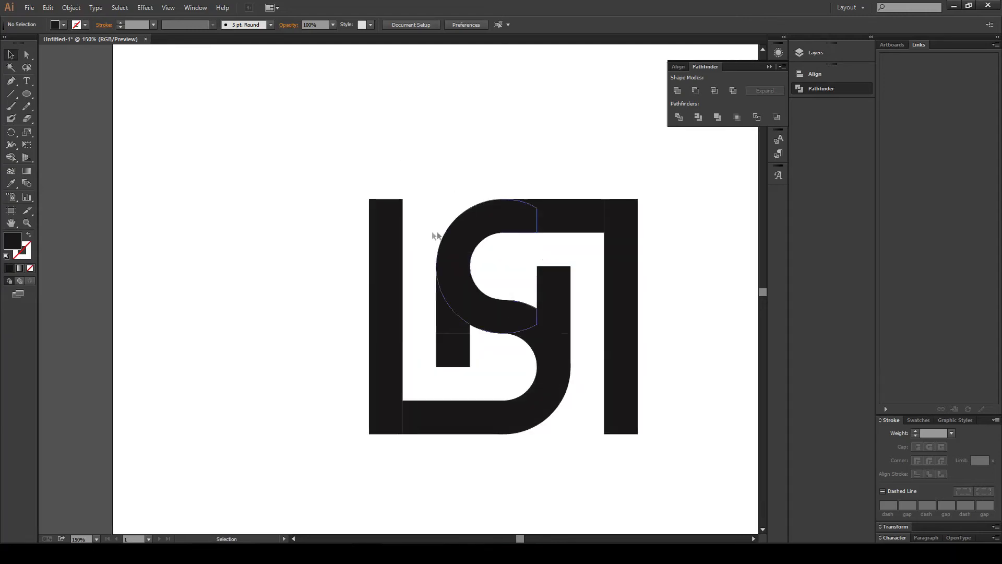
Extend the left bar upward and add a horizontal bar across the top, ending flush with the right bar's outer edge
key("alt")
left_click_drag(586, 214, 437, 150)
left_click(377, 219)
left_click(624, 209)
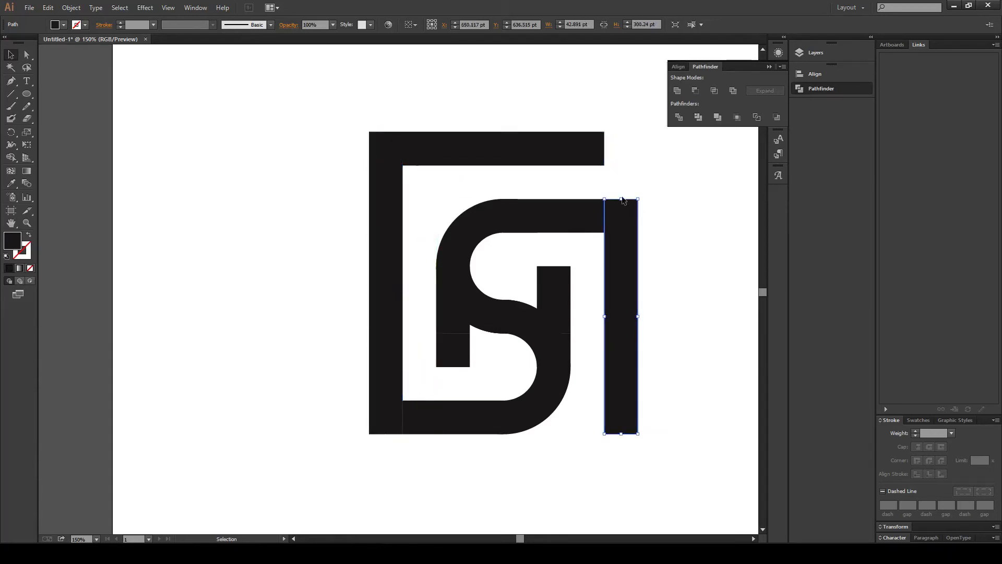
scroll(589, 303, "down", 1)
left_click(603, 112)
left_click_drag(605, 112, 643, 119)
left_click(660, 299)
Copy a lower-arm segment one bar width below the mark, checking the gap with a temporary duplicate
scroll(660, 298, "down", 1)
left_click(627, 338)
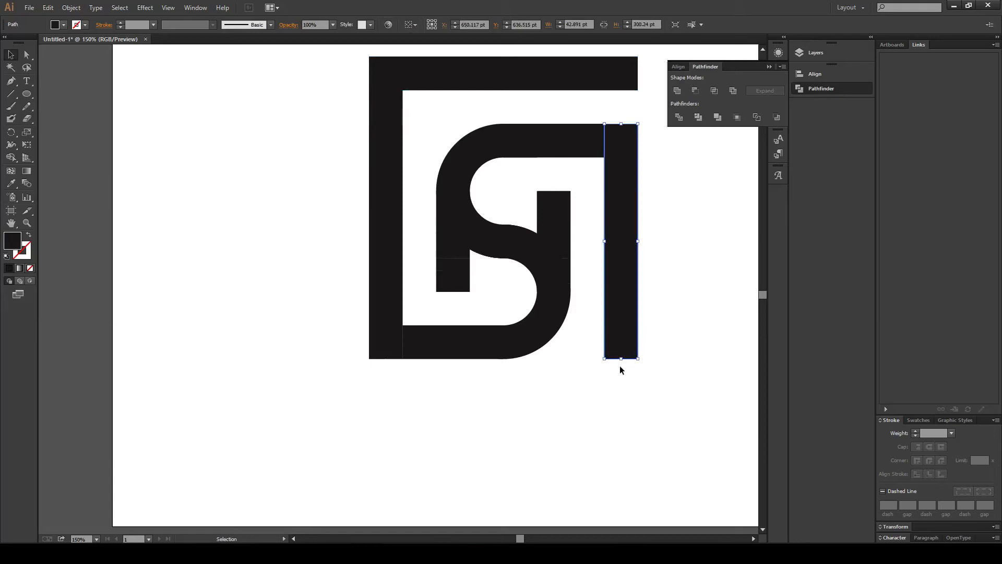
left_click_drag(443, 343, 452, 416)
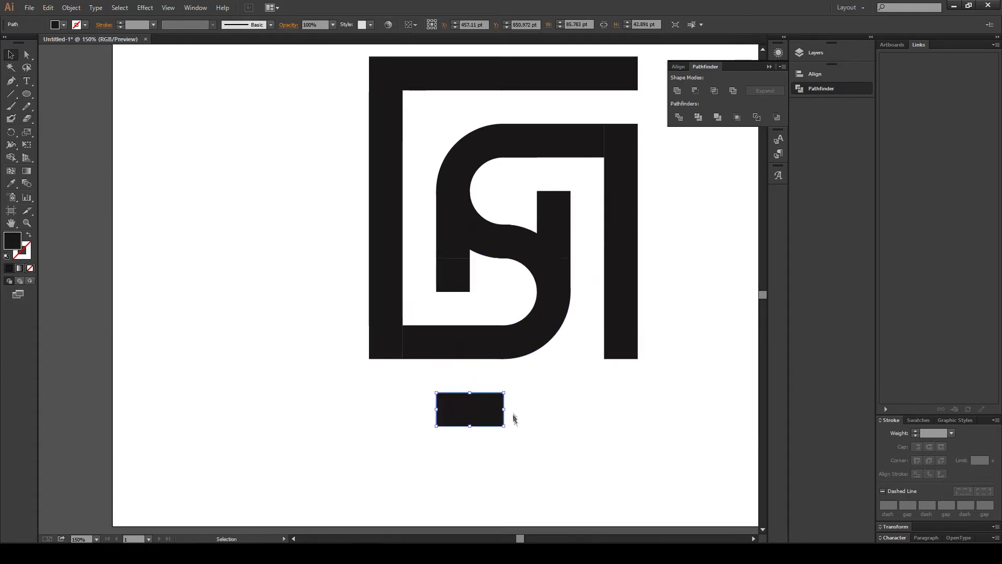
left_click_drag(506, 411, 482, 360)
key("ctrl+z")
left_click_drag(484, 420, 472, 393)
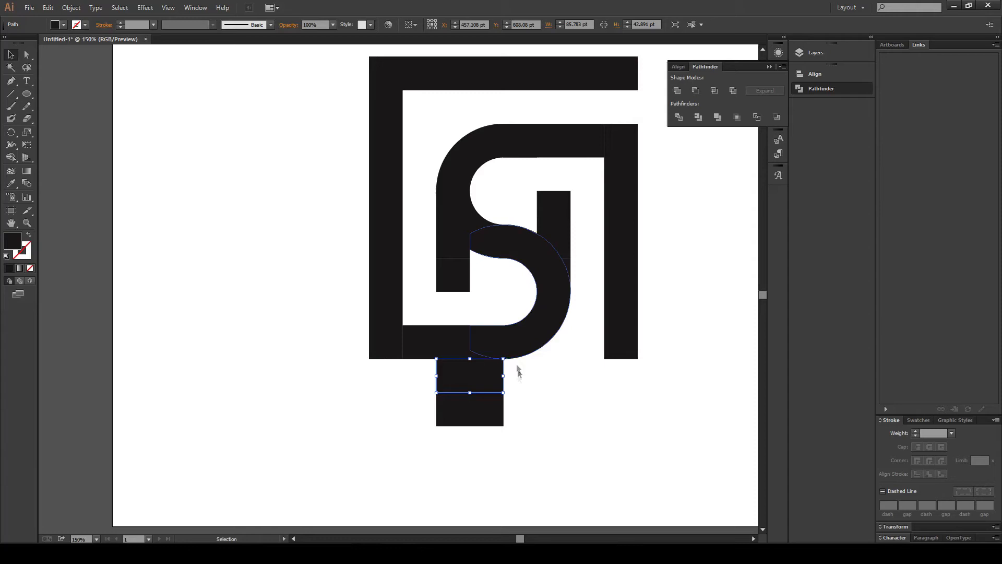
key("Delete")
Stretch the segment below the mark to 343.124 pt wide across both side bars and extend the right bar down to meet it
left_click(484, 417)
left_click_drag(504, 412, 642, 392)
left_click(627, 355)
left_click(482, 412)
left_click_drag(436, 410, 369, 410)
Rotate the whole mark 90° counterclockwise into landscape orientation, trying a 45° angle on the way
key("ctrl+0")
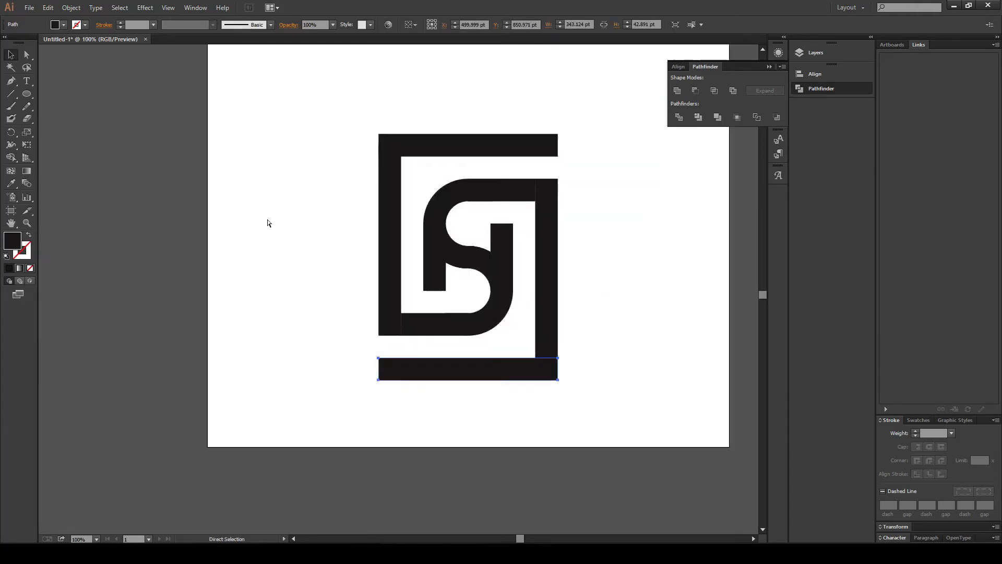
scroll(282, 235, "down", 3)
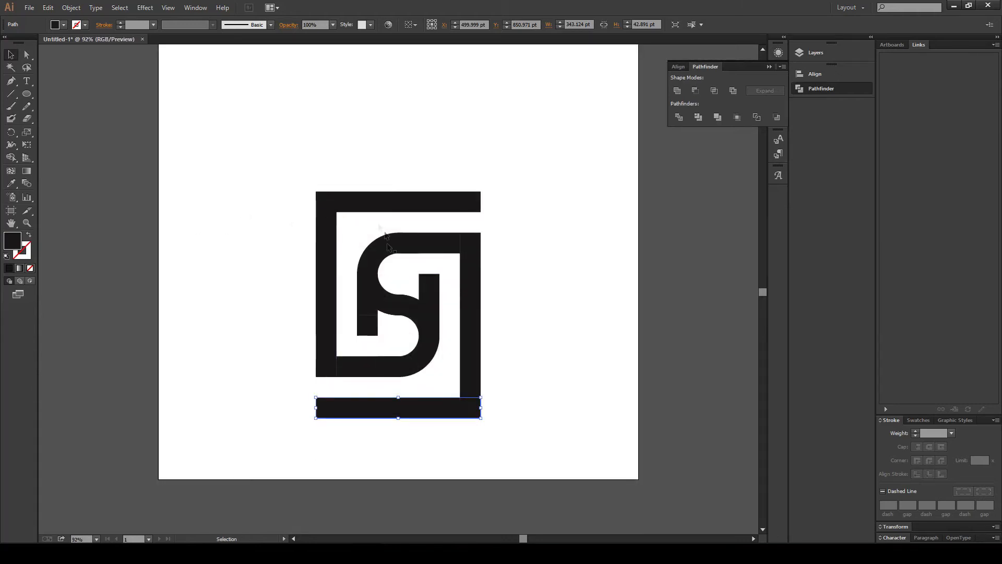
left_click_drag(593, 440, 266, 107)
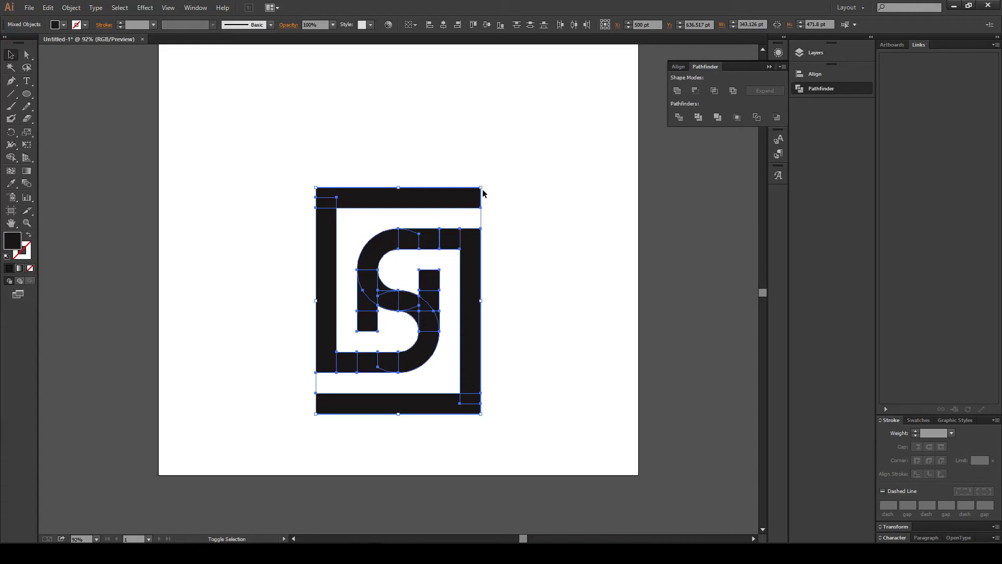
left_click_drag(484, 182, 417, 159)
left_click(560, 264)
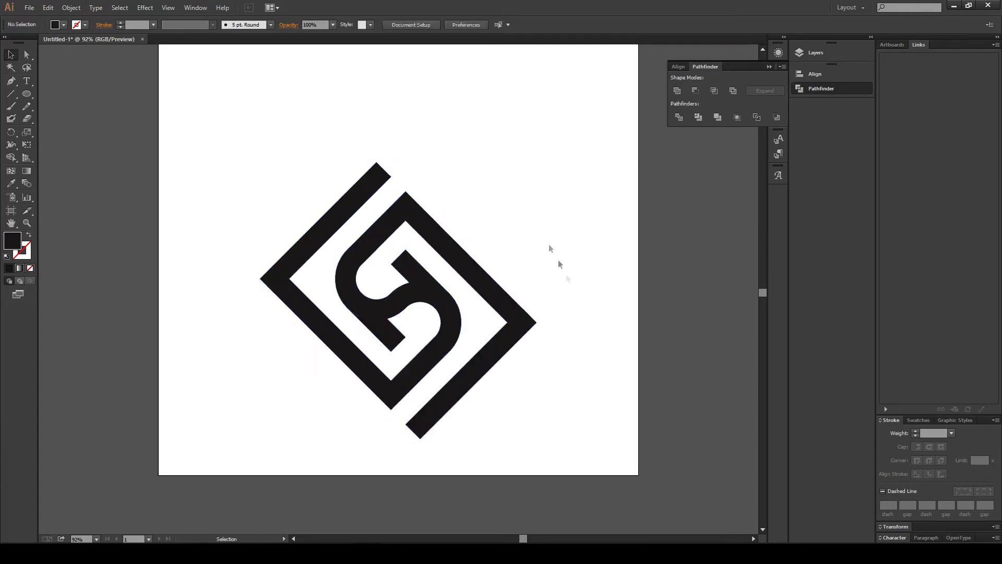
left_click_drag(594, 474, 218, 89)
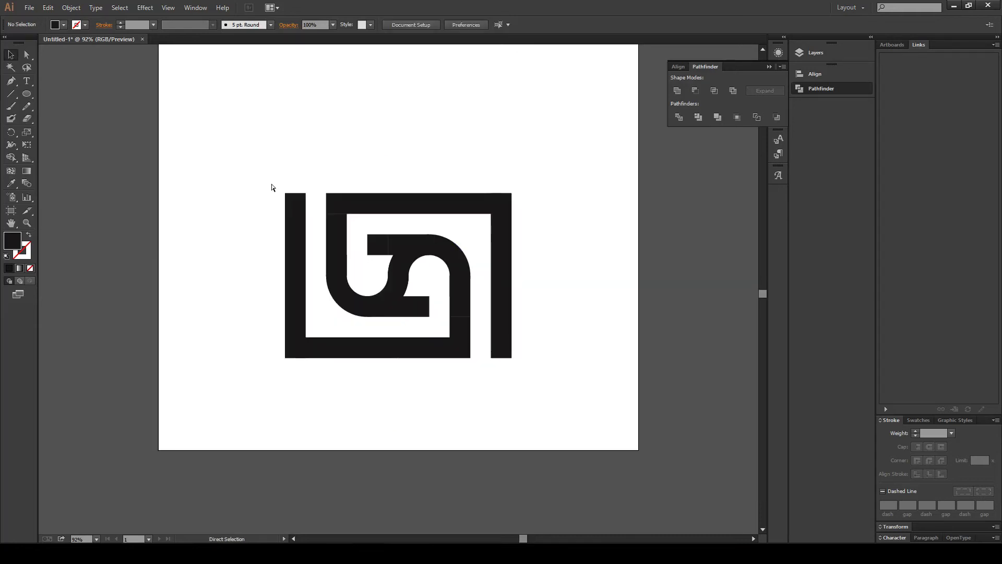
key("ctrl+plus")
key("ctrl+plus")
key("ctrl+plus")
left_click(26, 93)
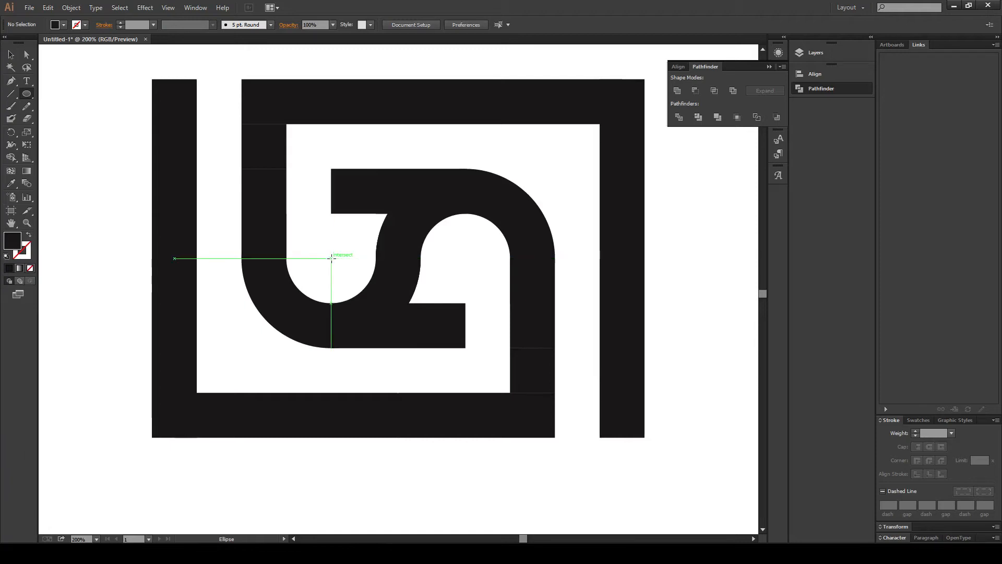
left_click_drag(331, 258, 311, 265)
key("ctrl+z")
left_click_drag(434, 284, 464, 330)
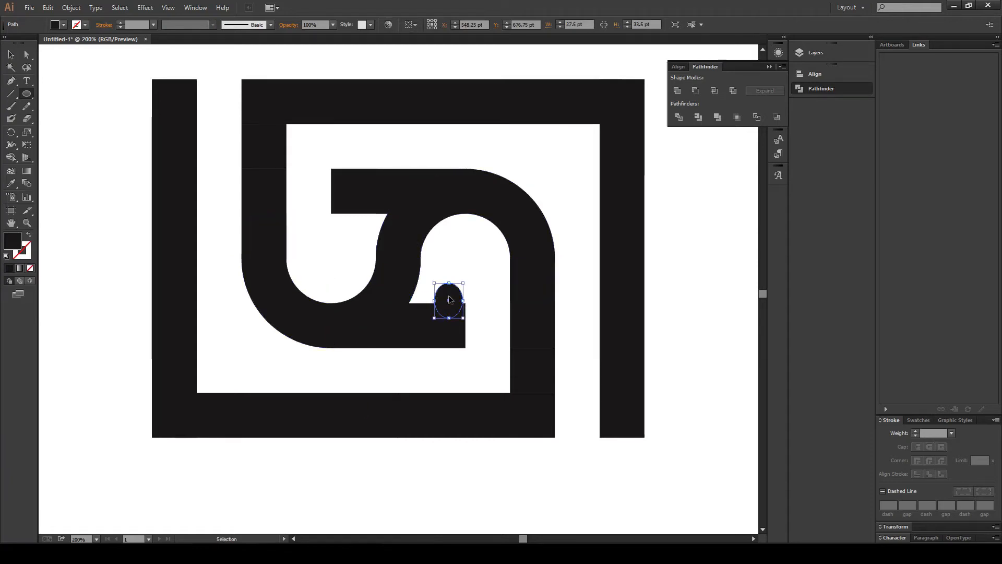
key("Delete")
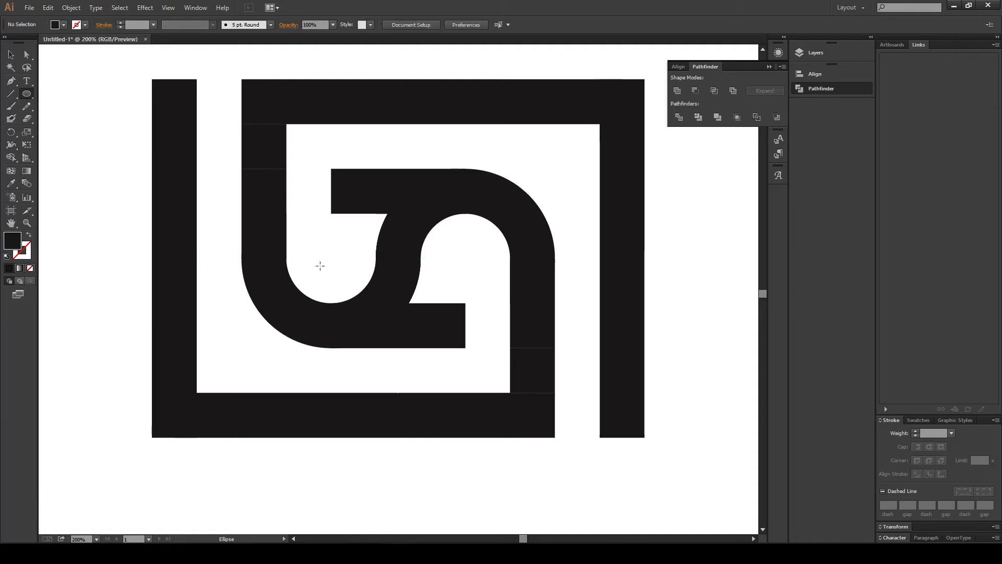
Draw two circles centred on the lower-left inner curve, 257.343 pt and about 343 pt in diameter, touching the outer bars' inner and outer edges
left_click_drag(331, 258, 295, 394)
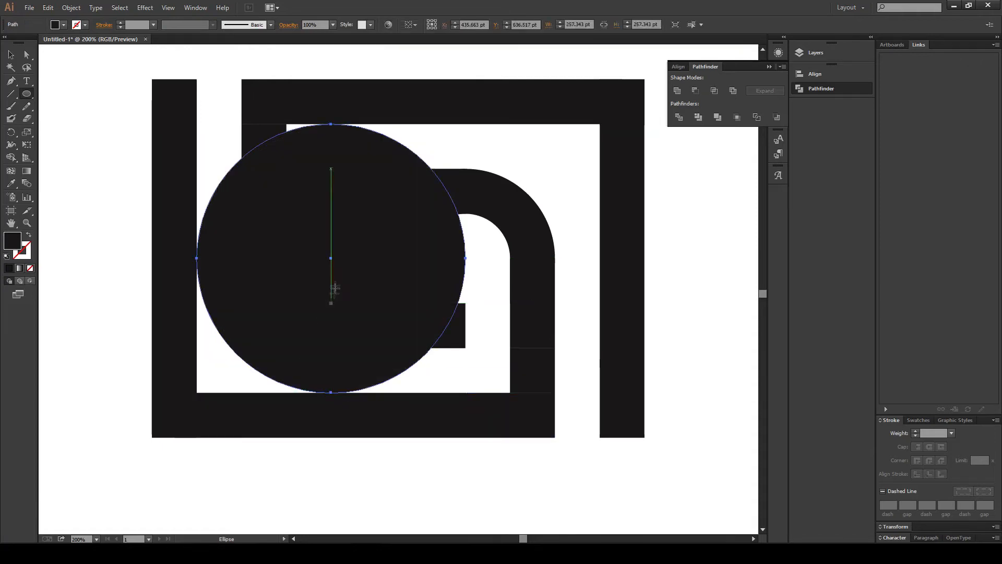
left_click_drag(332, 258, 329, 437)
Round the frame's lower-left corner with the Shape Builder, using only the two circles and two outer bars and removing the excess regions
left_click_drag(268, 458, 148, 317)
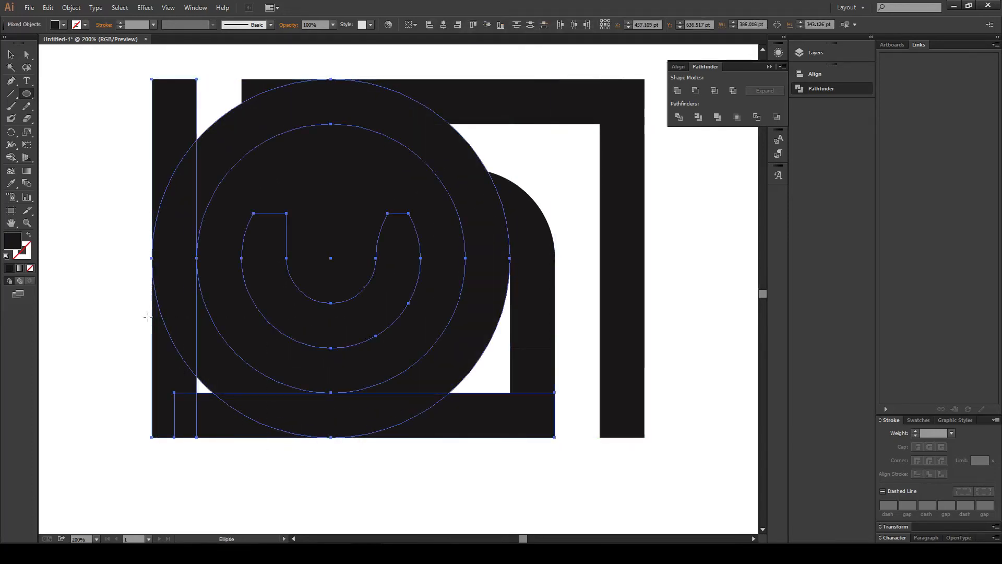
left_click(126, 281)
left_click(520, 305)
left_click(331, 303)
left_click(535, 308)
key("v")
left_click_drag(125, 262, 222, 454)
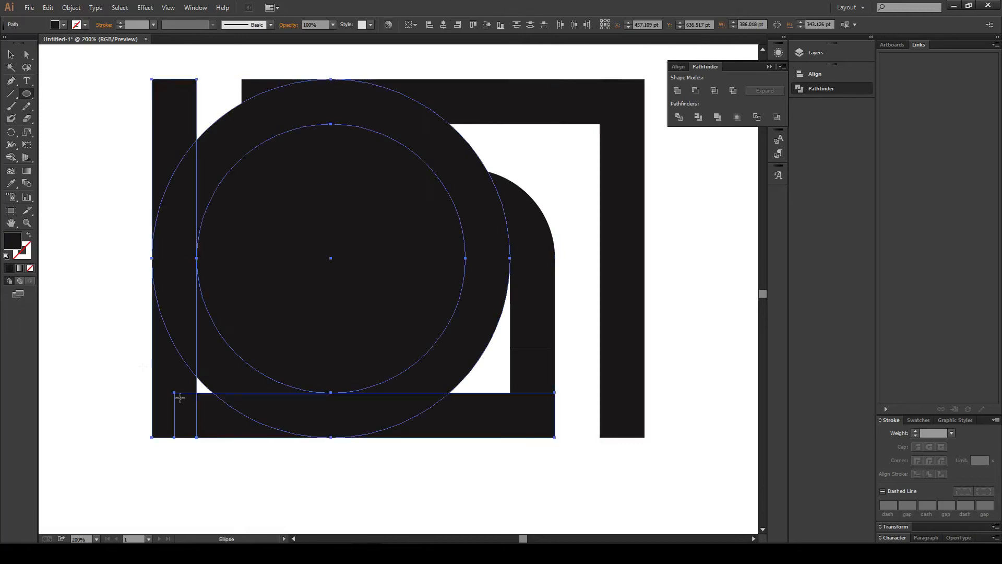
left_click(11, 157)
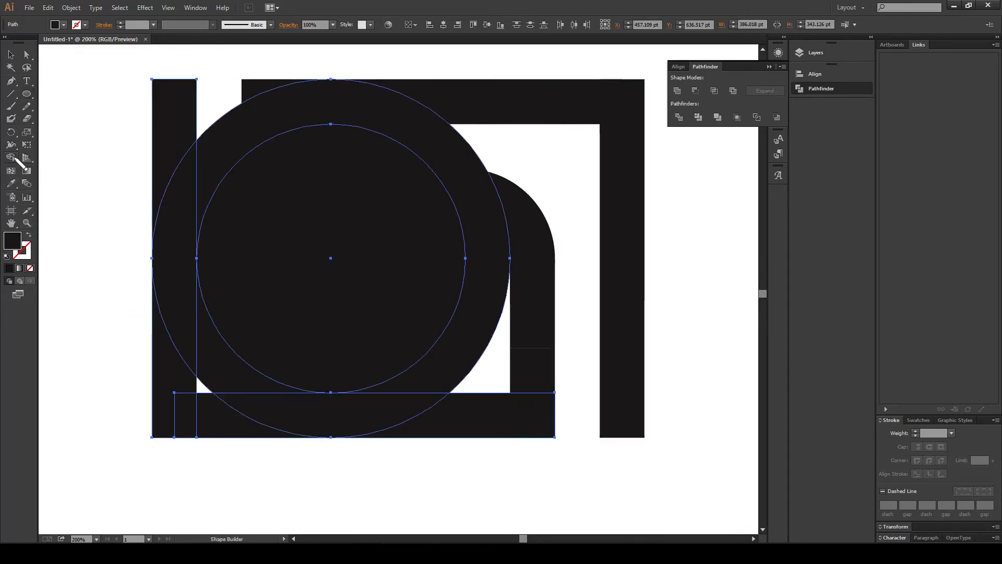
left_click_drag(112, 248, 357, 509)
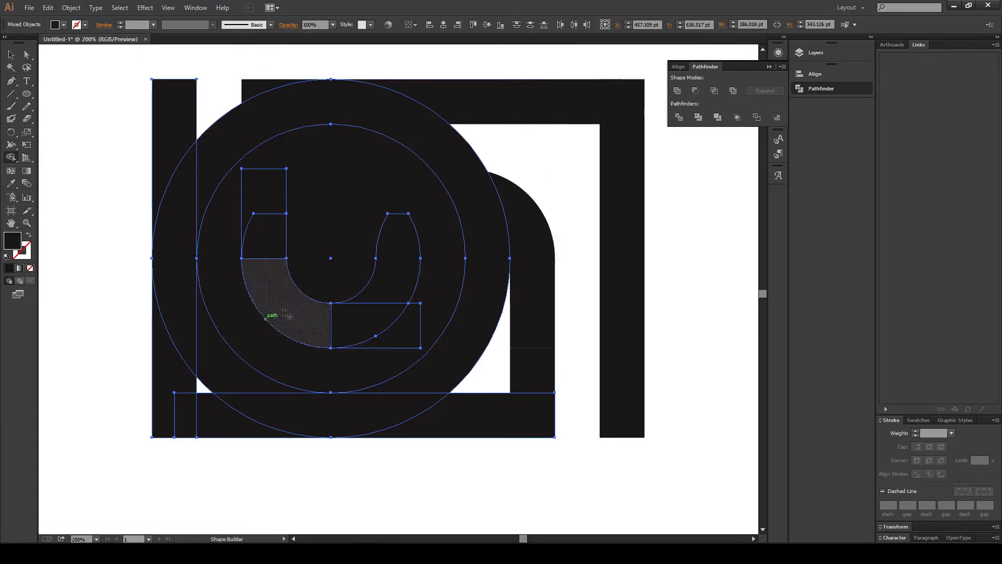
left_click(265, 318, "ctrl+shift")
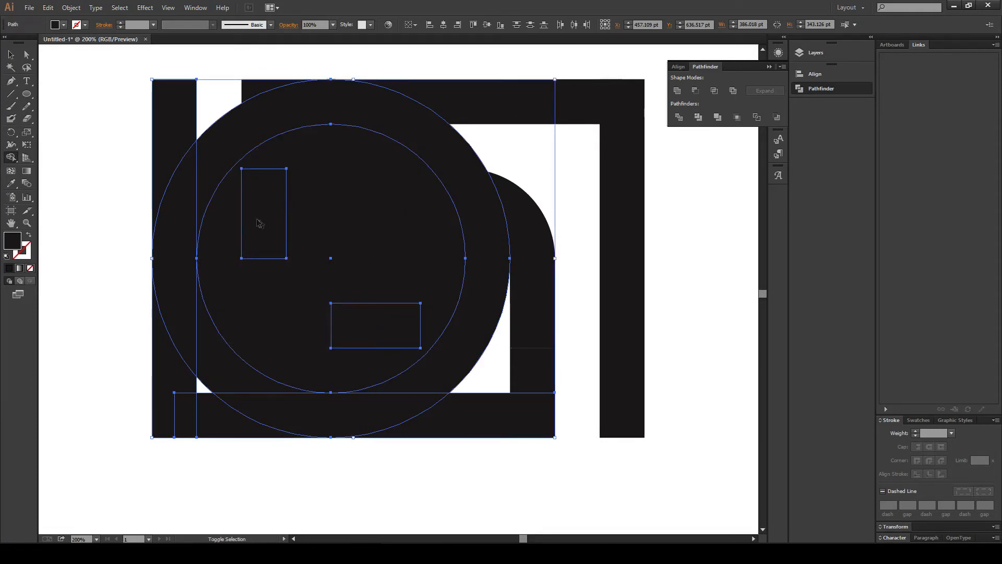
left_click(287, 232, "ctrl+shift")
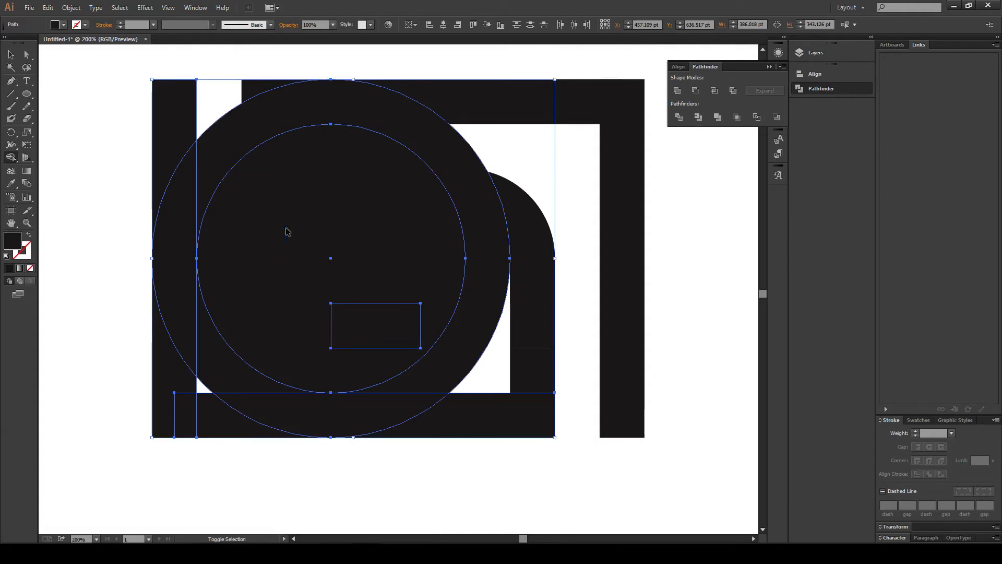
left_click(370, 307, "ctrl+shift")
key("shift+m")
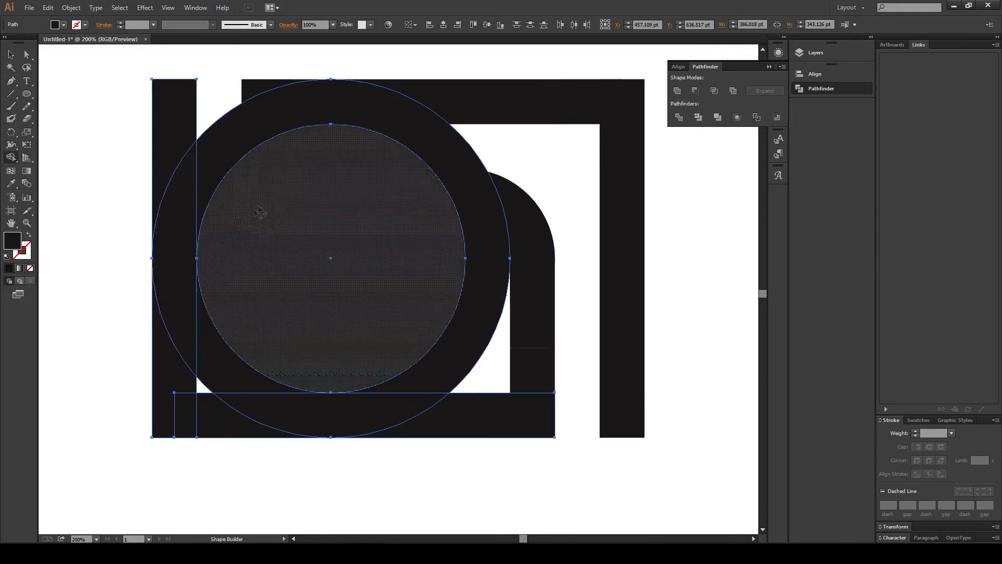
mouse_move(330, 165)
left_mouse_down()
mouse_move(438, 121)
mouse_move(409, 135)
left_mouse_up()
left_click_drag(149, 370, 257, 464)
left_click(137, 378, "ctrl")
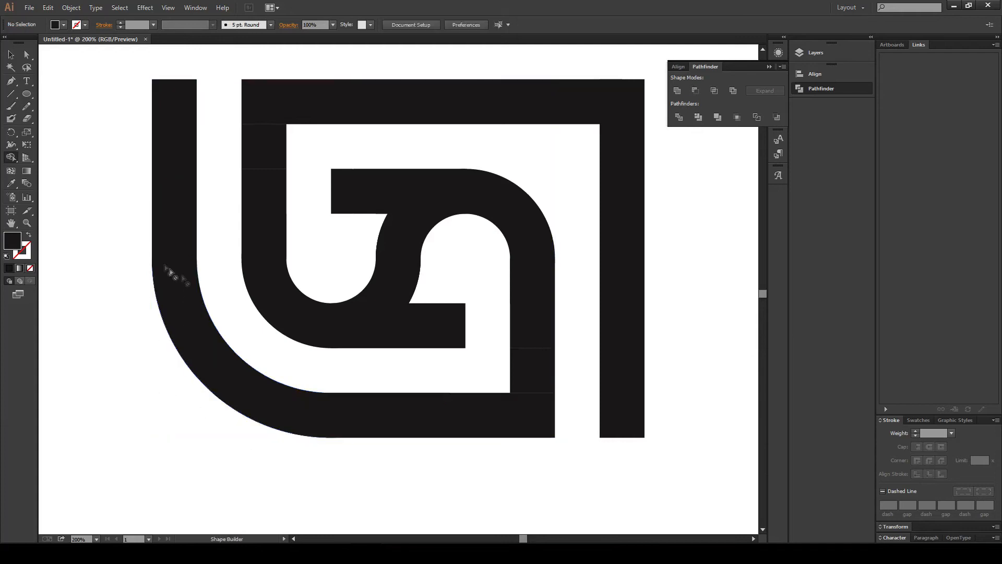
Duplicate the curved lower-left corner piece beside the mark and rotate the copy 180°
scroll(187, 264, "right", 1)
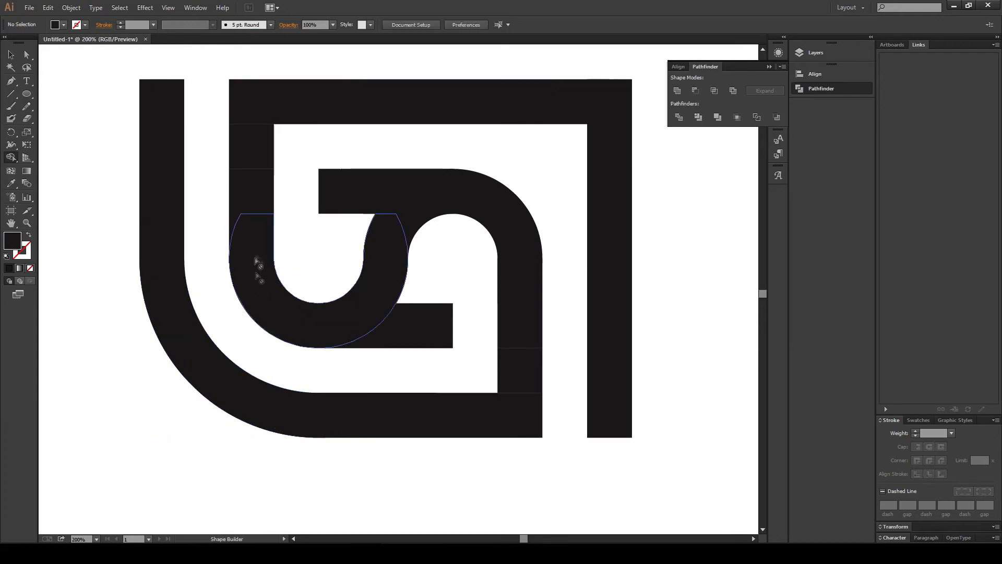
left_click(11, 55)
left_click_drag(180, 322, 84, 314)
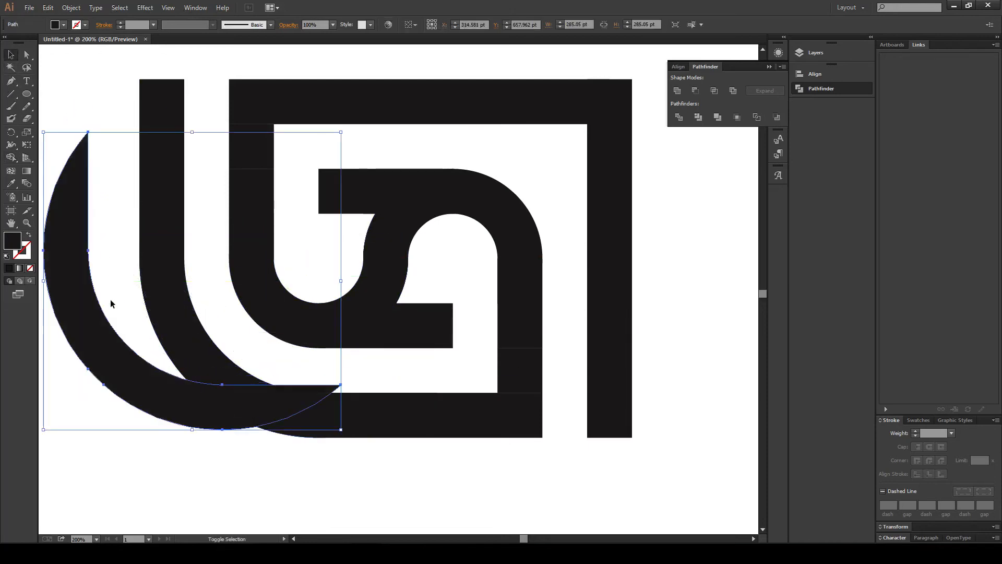
scroll(408, 147, "left", 5)
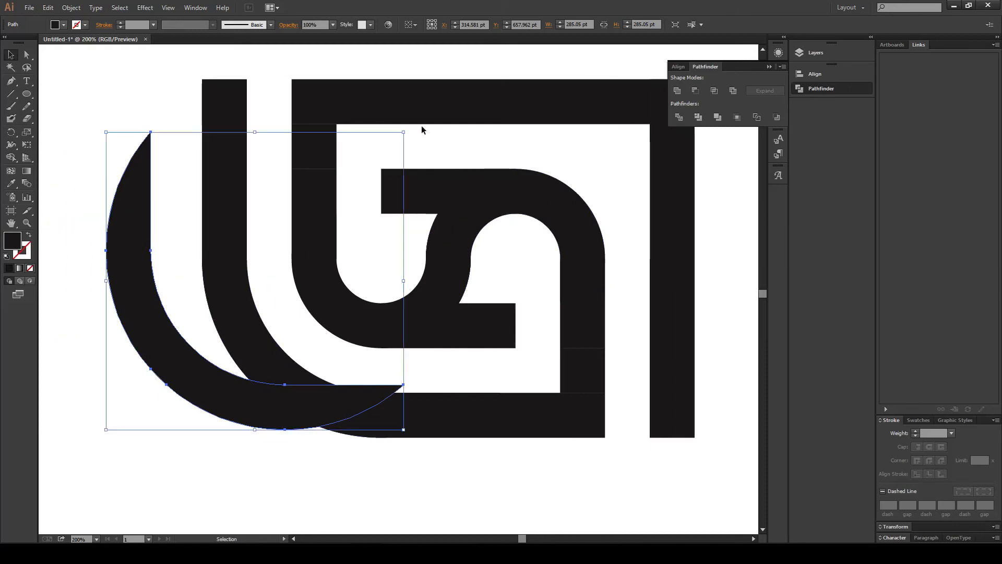
left_click_drag(408, 128, 81, 462)
scroll(543, 105, "right", 9)
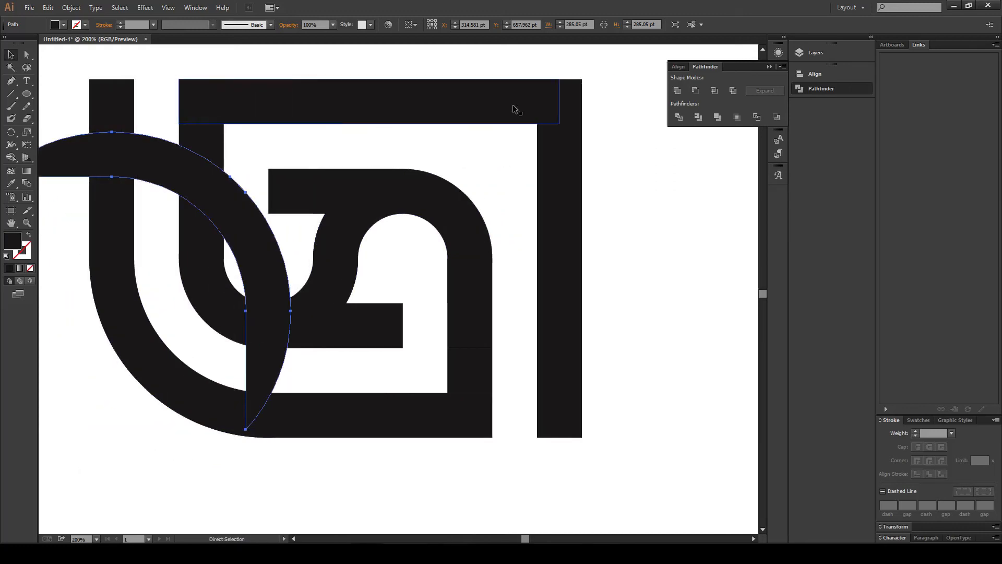
Align the rotated corner piece with the outer right bar along their right and top edges
left_click(570, 152, "shift")
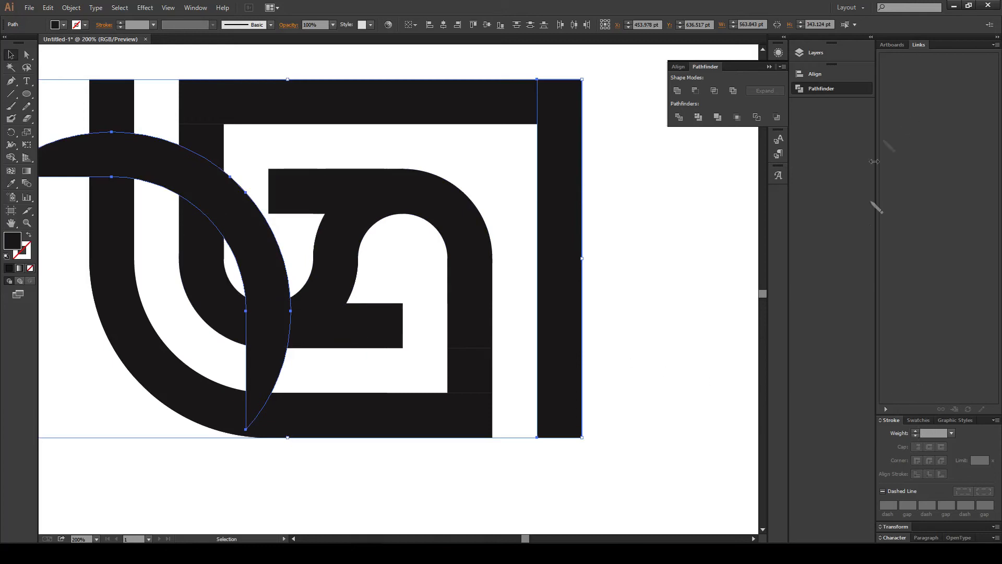
left_click(680, 67)
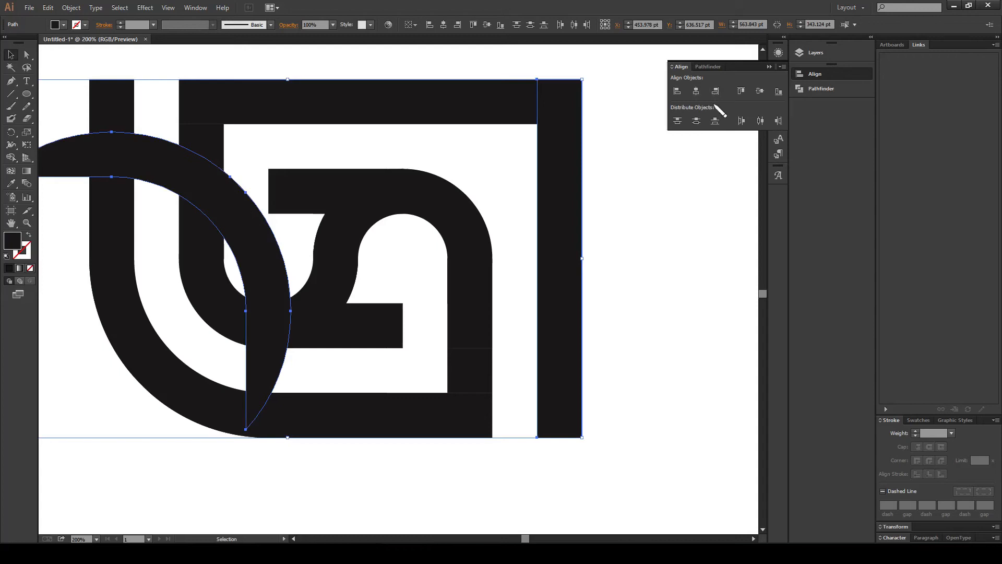
left_click(715, 91)
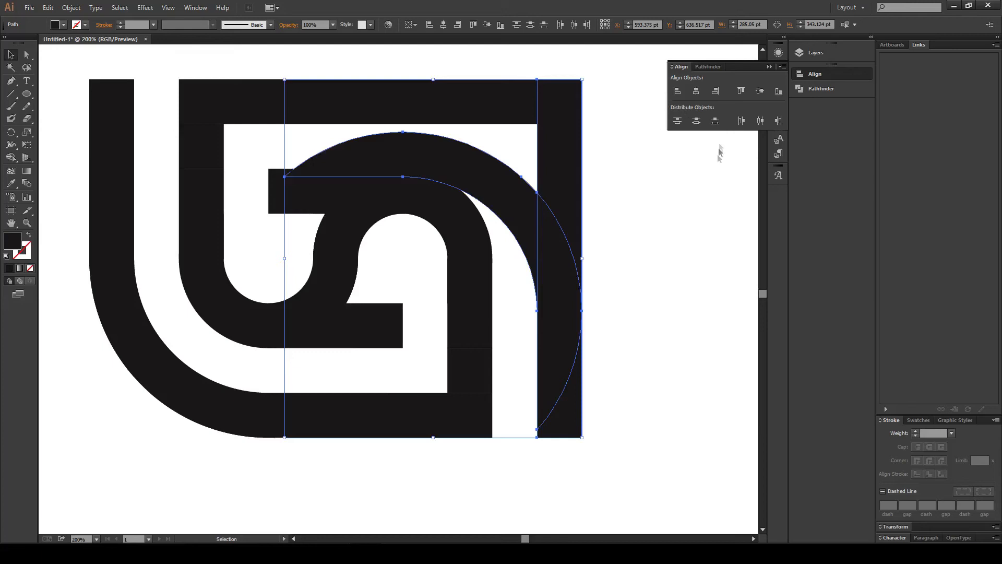
left_click(745, 92)
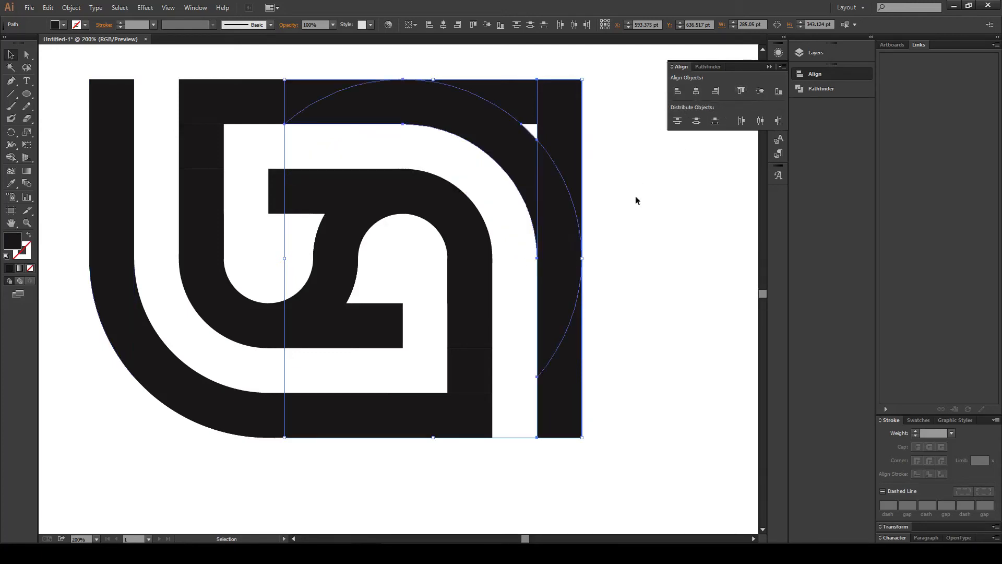
Align the outer top bar with the outer right bar along their top edges
left_click(632, 172)
left_click(568, 113)
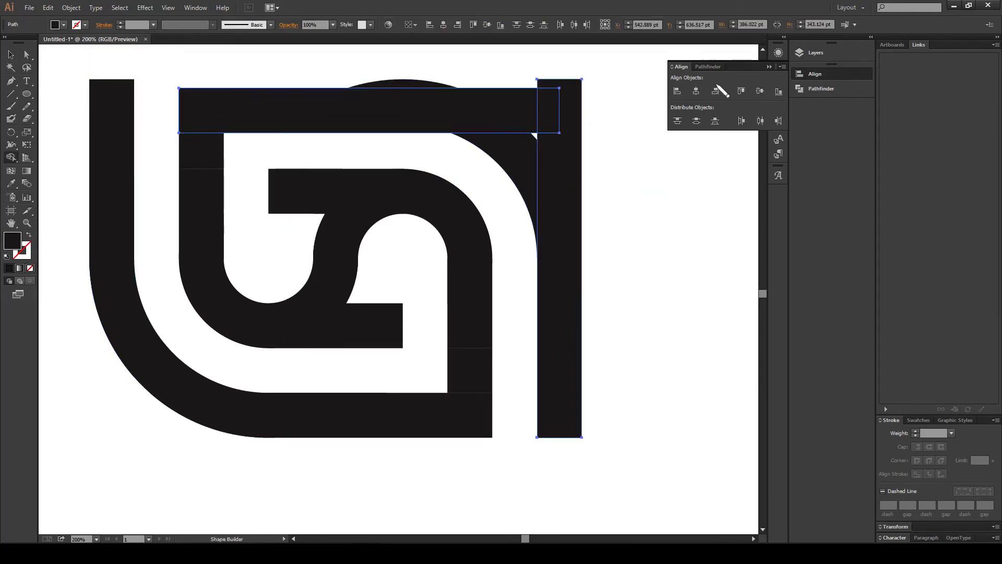
left_click(744, 92)
left_click(631, 171, "ctrl")
Round the frame's upper-right corner with the Shape Builder, removing the bar regions outside the curved corner piece
left_click_drag(631, 168, 449, 95)
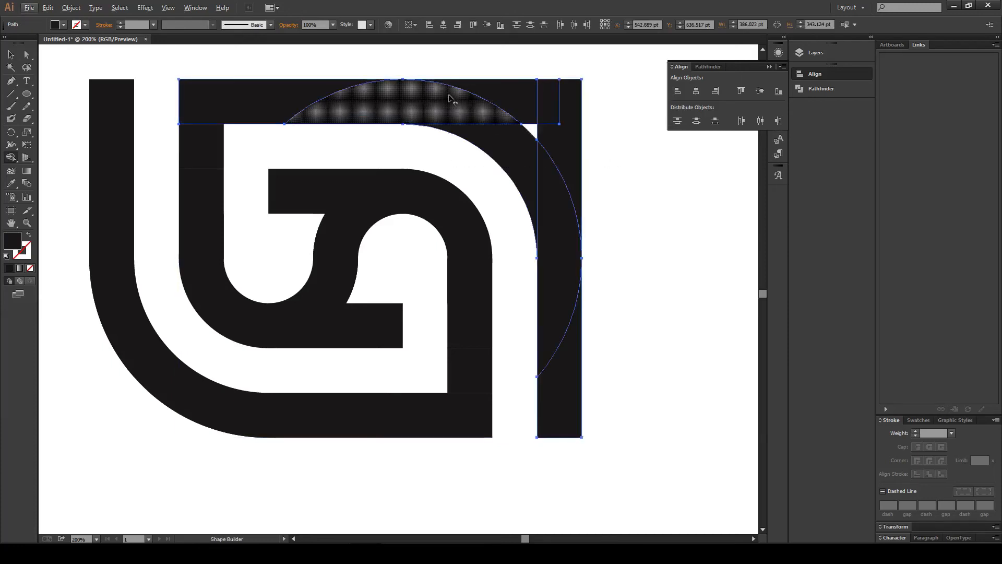
mouse_move(562, 123)
left_mouse_down()
mouse_move(586, 149)
mouse_move(564, 151)
left_mouse_up()
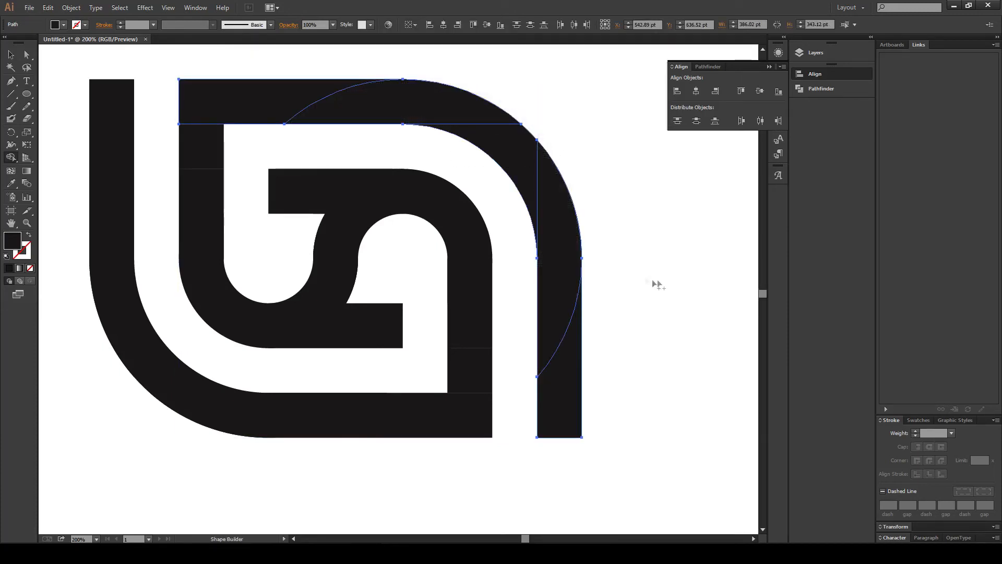
left_click(649, 260, "ctrl")
key("ctrl+minus")
key("ctrl+minus")
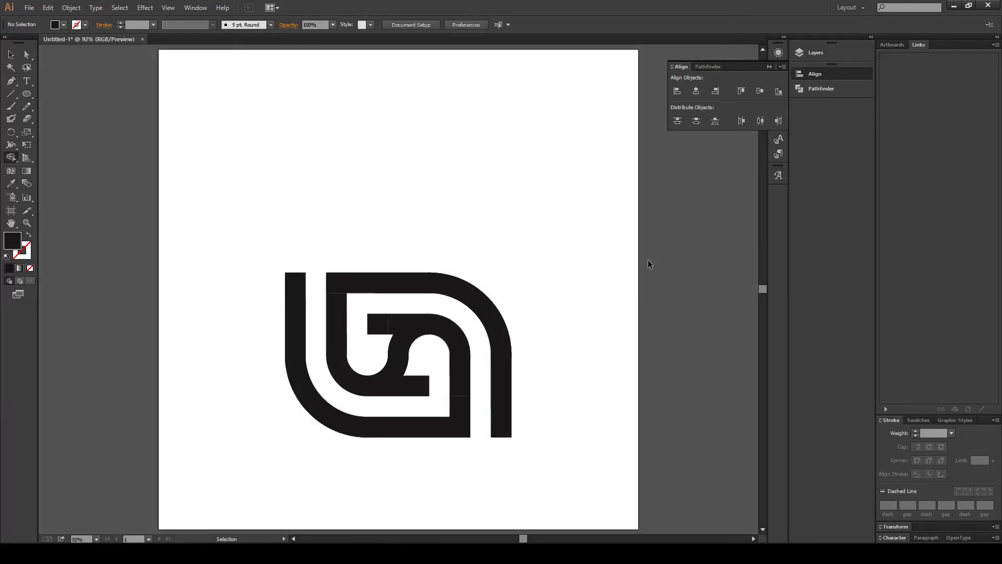
key("ctrl+minus")
key("ctrl+minus")
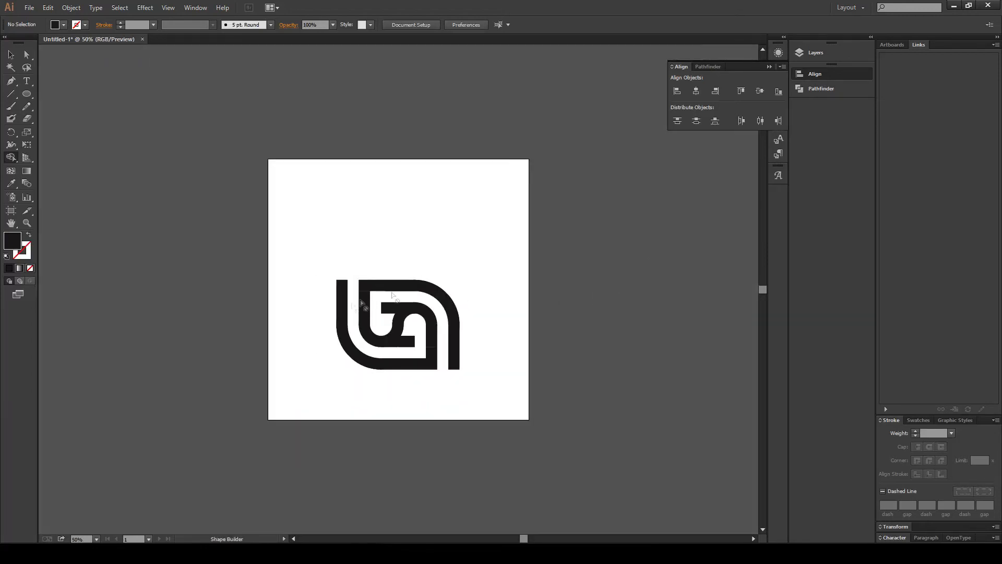
Rotate the whole mark 90° to stand upright and place it, reduced in size, at the artboard's centre
left_click(11, 55)
left_click_drag(506, 395, 307, 263)
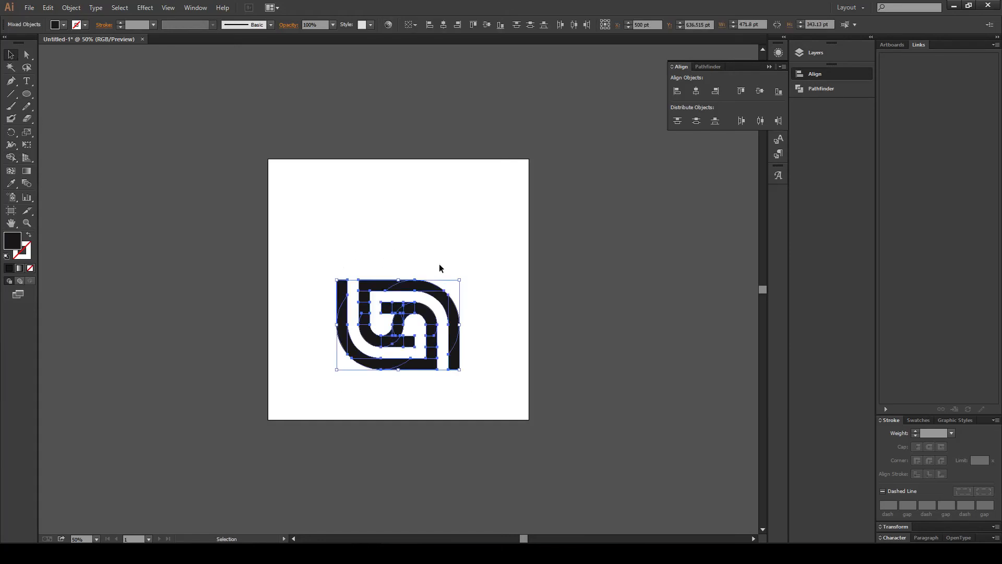
left_click_drag(463, 275, 296, 319)
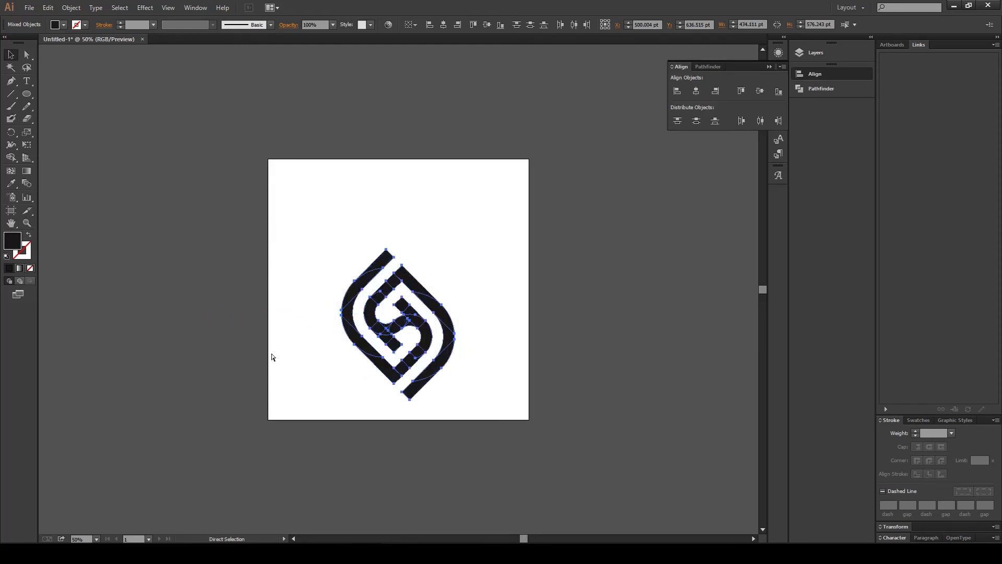
key("ctrl+z")
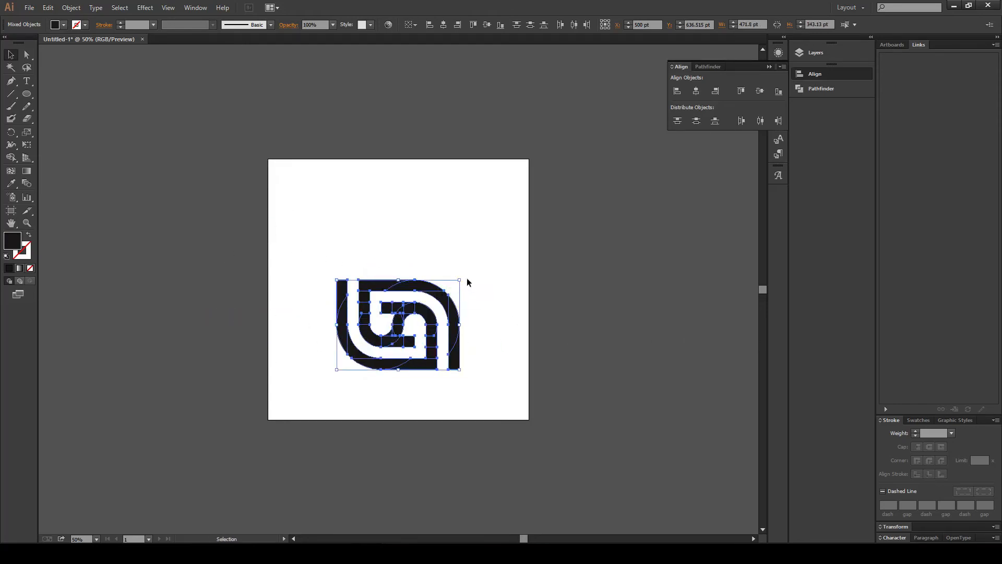
left_click_drag(464, 279, 346, 267)
key("ctrl+0")
left_click(490, 324)
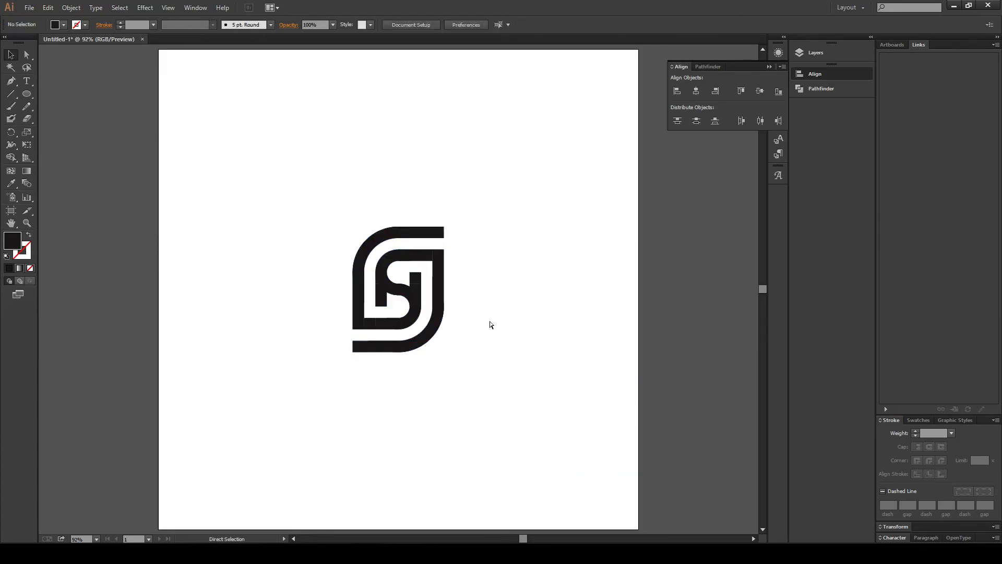
Draw a bar-thick rectangle about 95 pt wide across the upper S curve and select it together with that curve piece
key("ctrl+minus")
key("ctrl+minus")
key("ctrl+plus")
key("ctrl+plus")
key("ctrl+plus")
key("ctrl+plus")
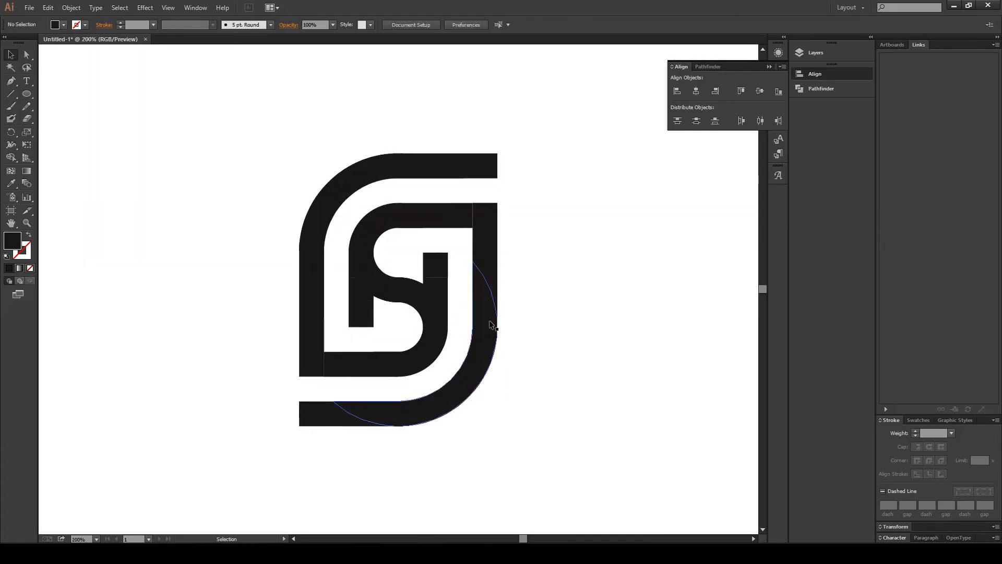
left_click(26, 81)
left_click_drag(27, 93, 62, 106)
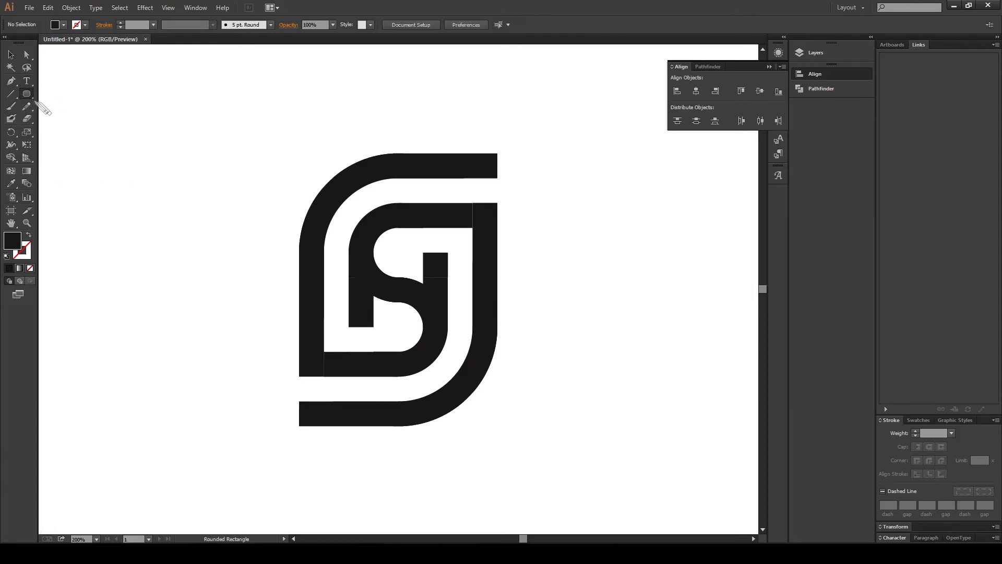
left_click(11, 55)
left_click_drag(443, 264, 343, 233)
left_click(360, 222, "shift")
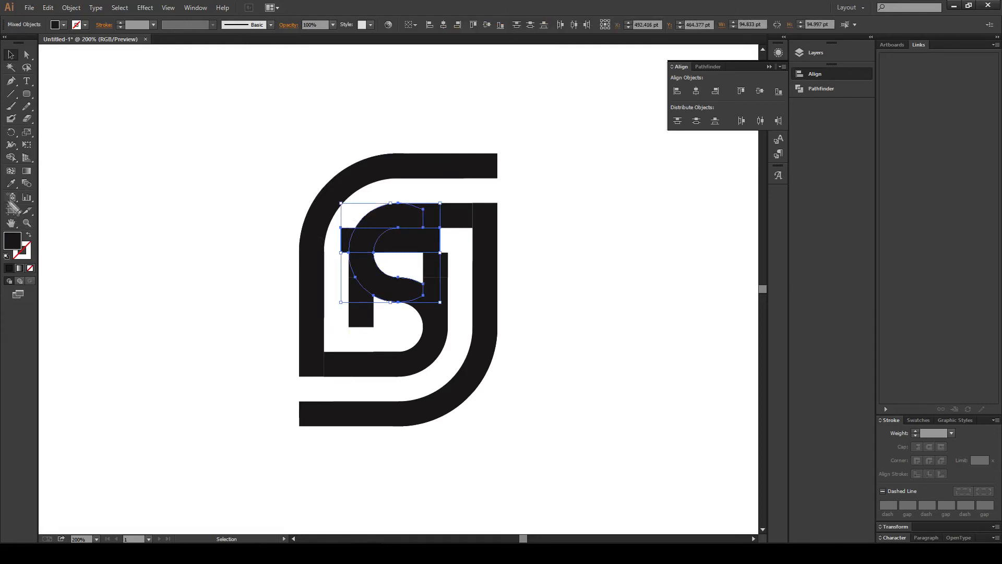
Cut the rectangle's band out of the upper S curve with the Shape Builder, separating it from the inner letter
left_click(10, 157)
left_click_drag(345, 241, 448, 249)
left_click(457, 239, "ctrl")
scroll(594, 240, "down", 4)
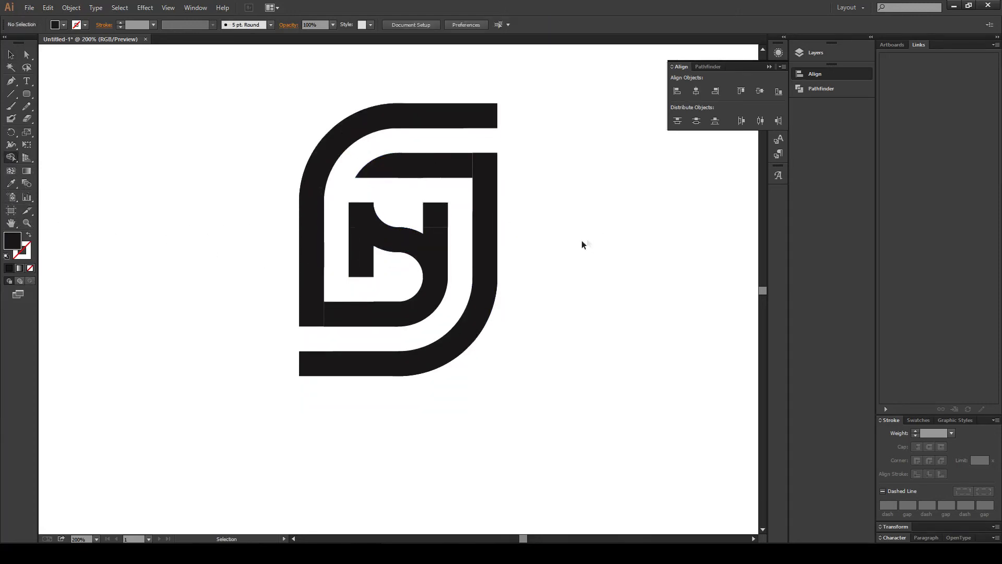
Draw a rectangle about 103 by 23.75 pt below the inner left stem, across the lower S curve, and select both pieces
scroll(184, 166, "left", 2)
scroll(184, 166, "left", 2)
scroll(181, 169, "up", 1)
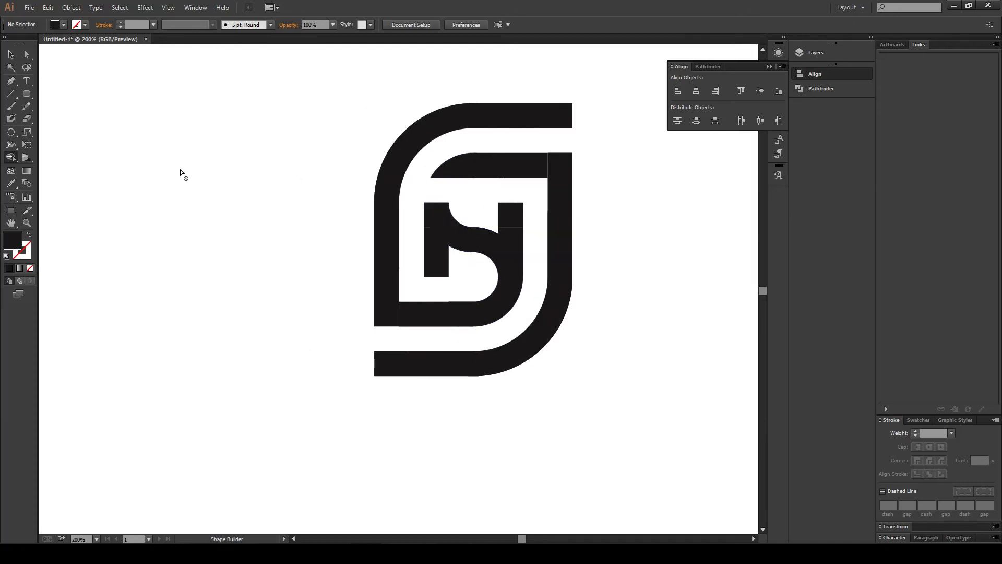
scroll(177, 170, "right", 2)
key("ctrl+minus")
key("ctrl+minus")
key("ctrl+minus")
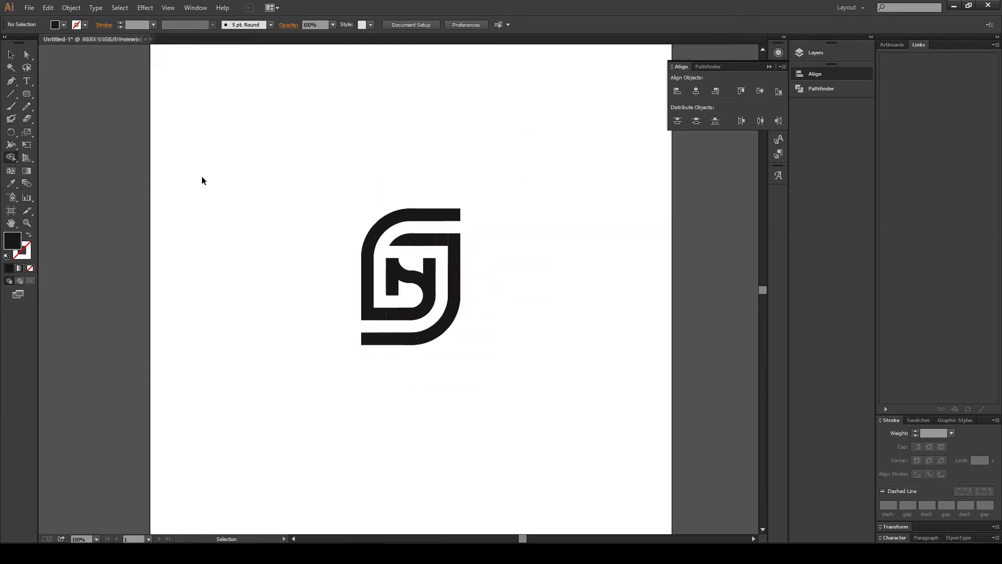
key("ctrl+plus")
key("ctrl+plus")
key("ctrl+plus")
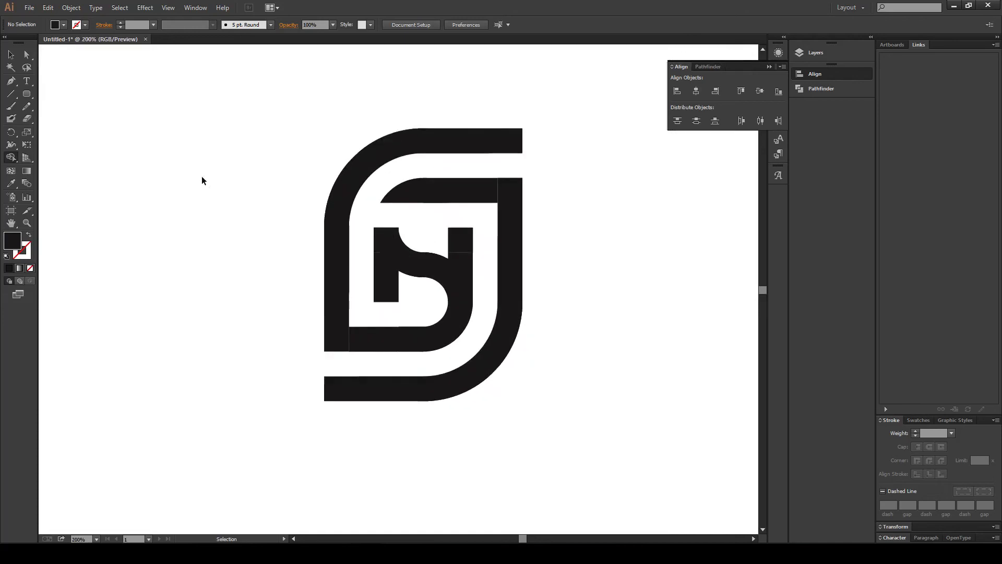
left_click_drag(27, 94, 57, 94)
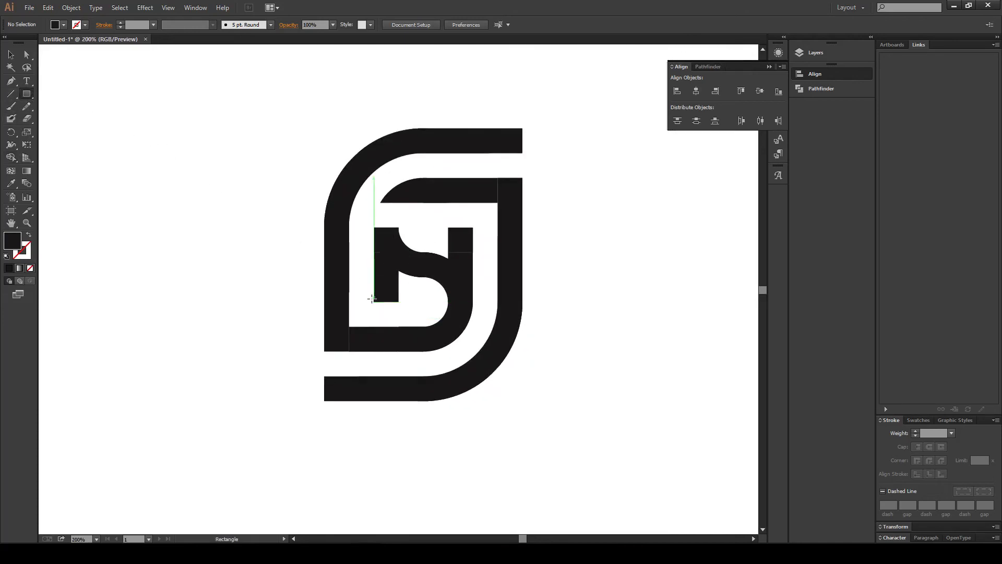
left_click_drag(375, 301, 481, 327)
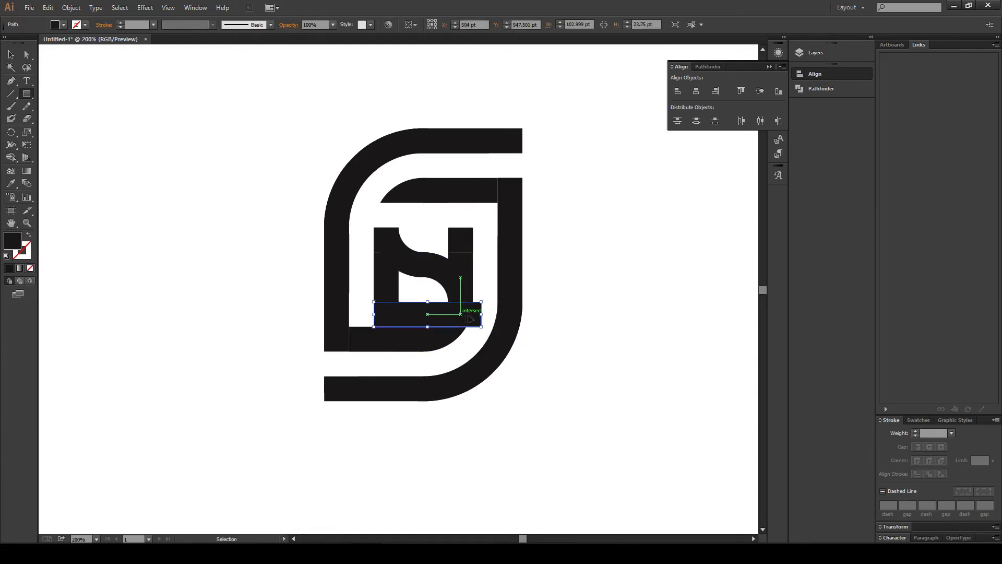
left_click(443, 332, "ctrl+shift")
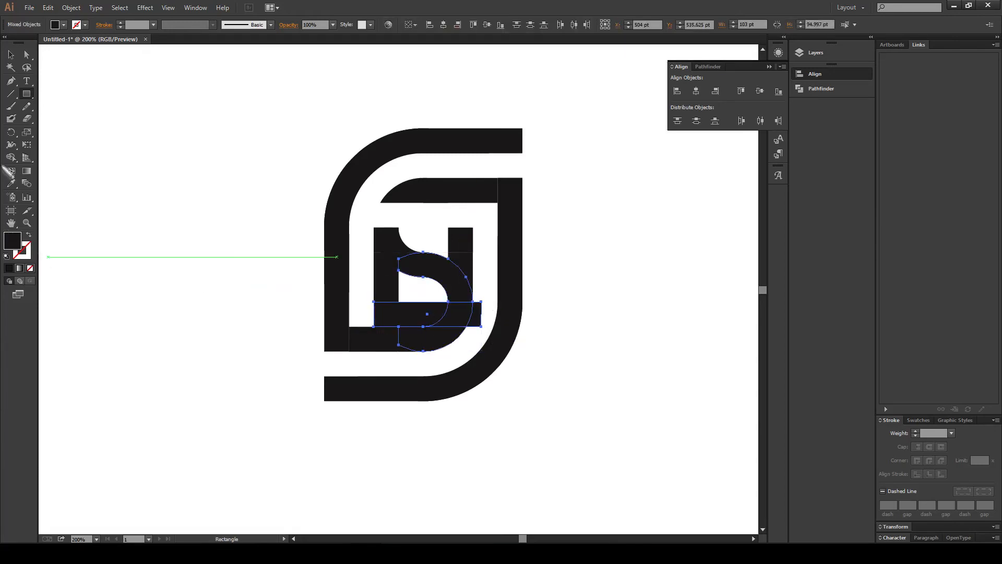
Cut the rectangle's band out of the lower S curve with the Shape Builder, isolating the central N
left_click(13, 157)
left_click_drag(377, 315, 488, 311)
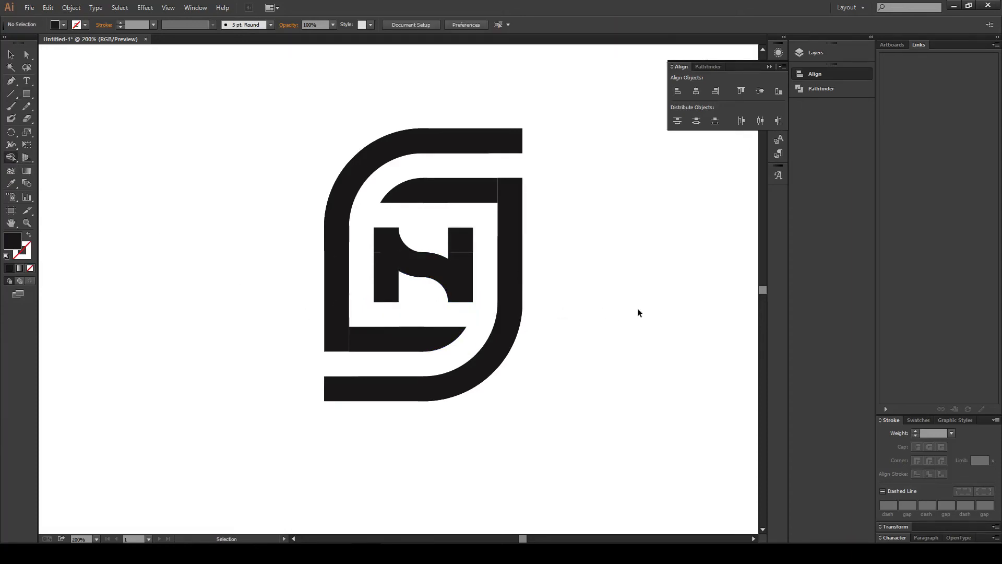
key("ctrl+minus")
key("ctrl+minus")
key("ctrl+minus")
key("ctrl+minus")
key("ctrl+0")
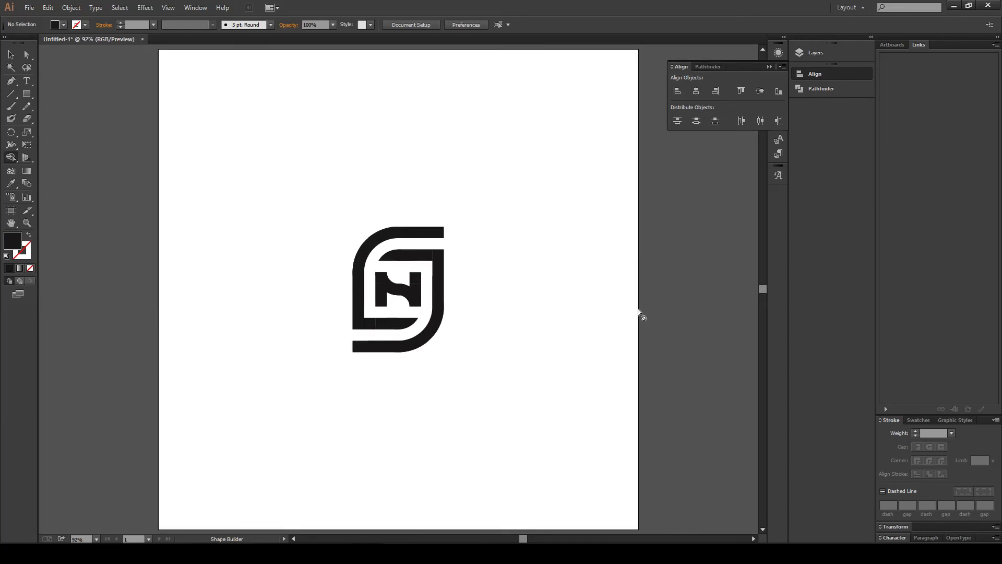
Add full-height vertical bars of the same thickness on both sides of the mark
key("ctrl+1")
key("v")
left_click_drag(430, 253, 349, 327)
left_click(525, 358)
left_click(293, 338)
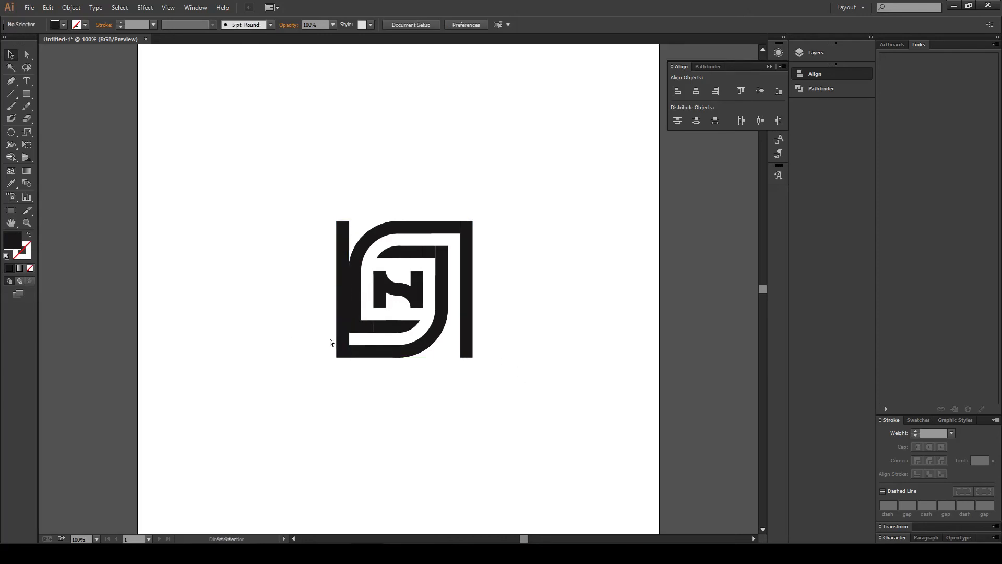
Move the left vertical bar outward, leaving a gap of one bar width beside the mark
scroll(330, 342, "left", 2)
key("ctrl+minus")
key("ctrl+plus")
key("ctrl+plus")
key("ctrl+plus")
key("ctrl+plus")
key("ctrl+plus")
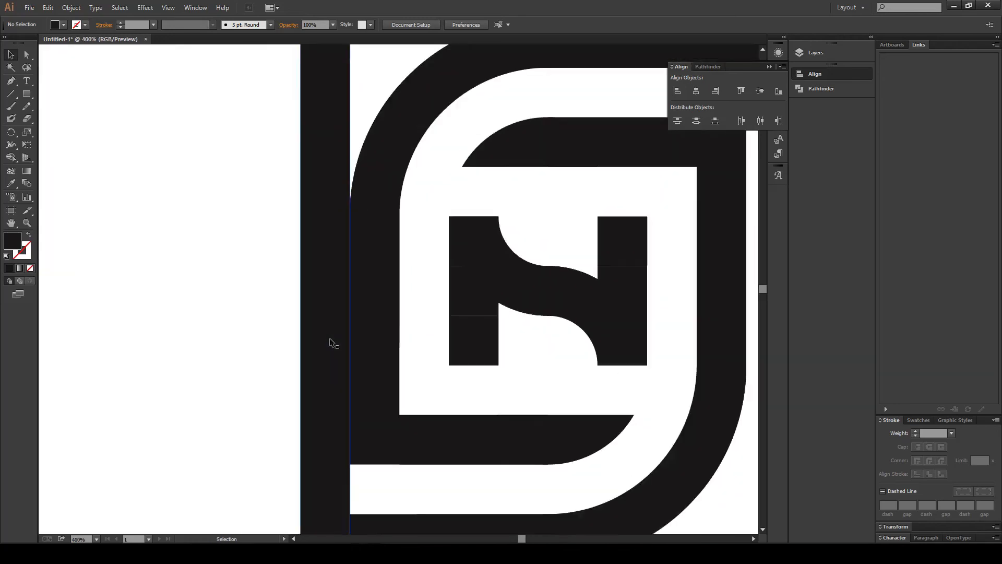
scroll(330, 340, "down", 3)
left_click_drag(304, 340, 251, 346)
Draw connecting rectangles that join the bottom stroke to the left bar and the top stroke to the right bar
left_click(412, 484)
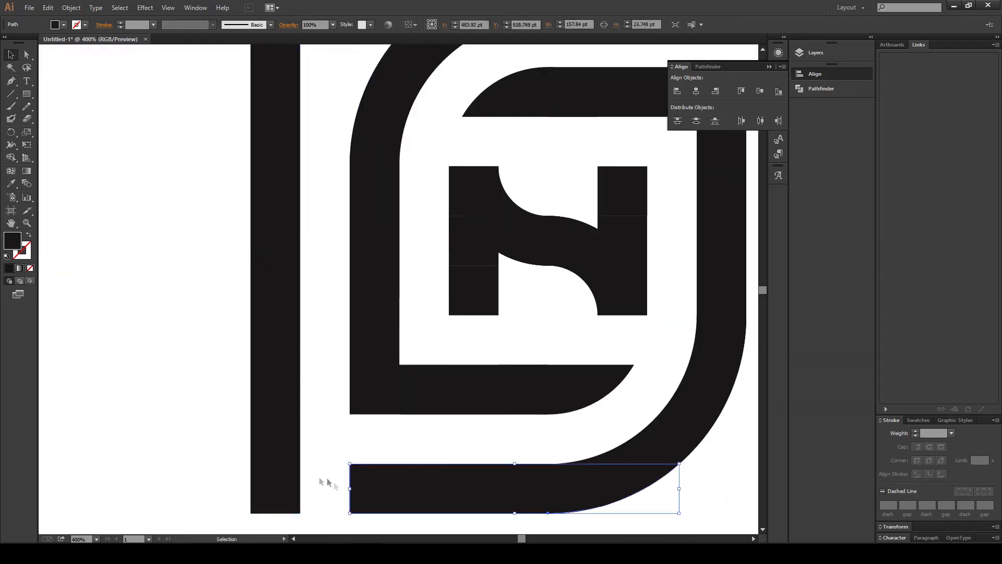
left_click(27, 95)
left_click_drag(360, 464, 269, 517)
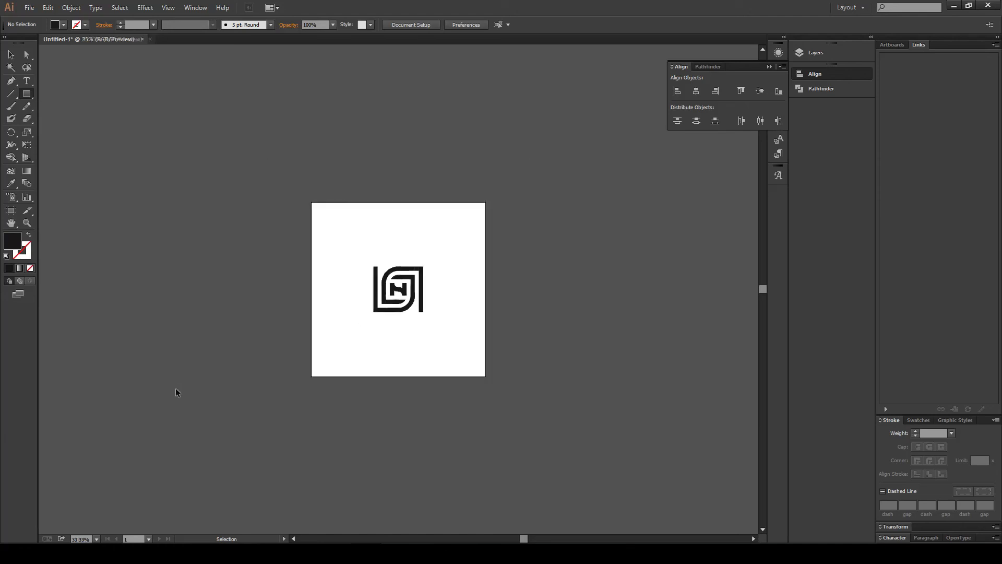
key("ctrl+0")
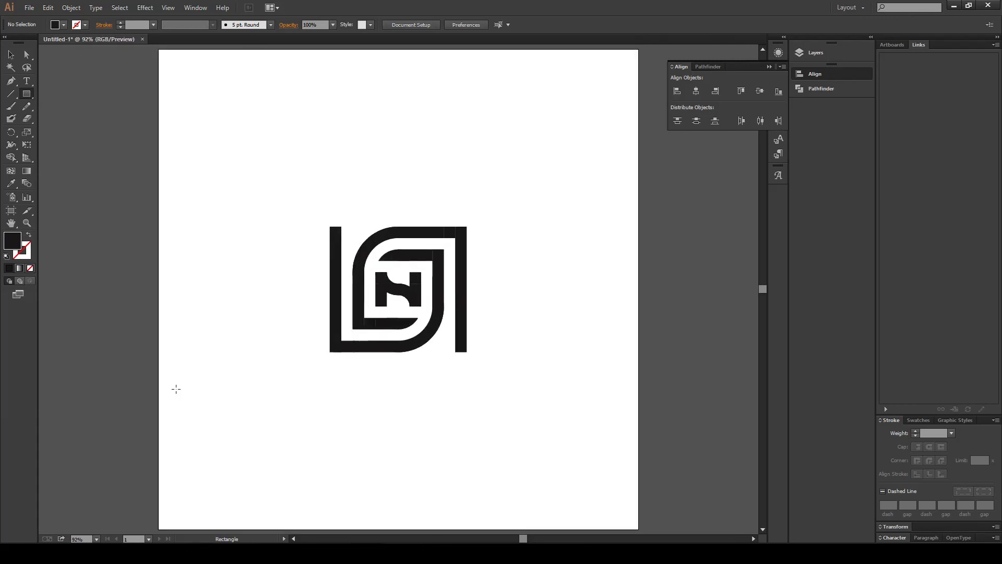
Select the complete mark and scale it down strongly around its centre
key("v")
left_click_drag(551, 375, 280, 163)
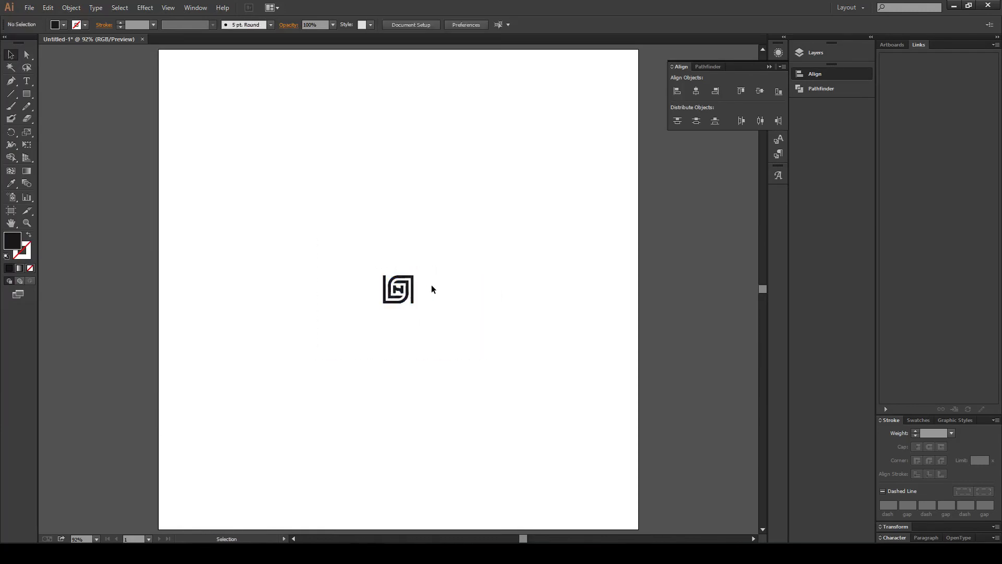
Examine the legibility of the small mark at several zoom levels
key("ctrl+minus")
key("ctrl+minus")
key("ctrl+minus")
key("ctrl+minus")
key("ctrl+0")
key("ctrl+plus")
key("ctrl+plus")
key("ctrl+minus")
key("ctrl+minus")
key("ctrl+minus")
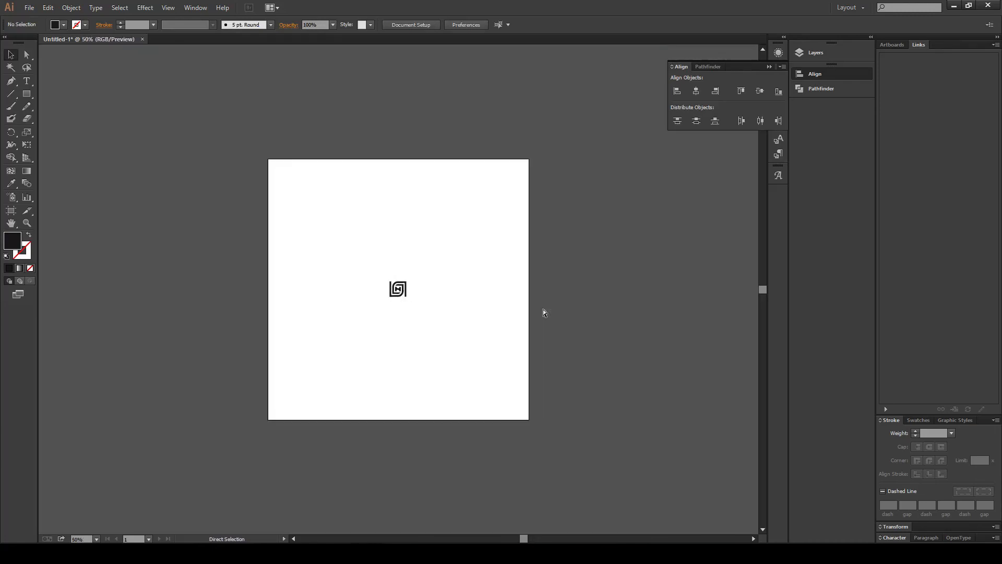
key("ctrl+minus")
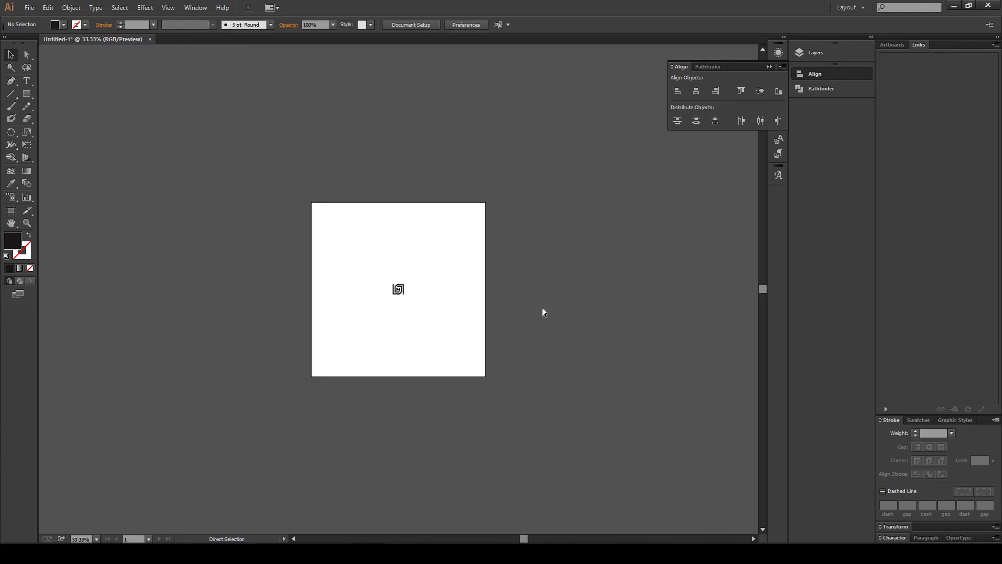
key("ctrl+plus")
key("ctrl+plus")
key("ctrl+plus")
key("ctrl+plus")
key("ctrl+plus")
key("ctrl+plus")
key("ctrl+plus")
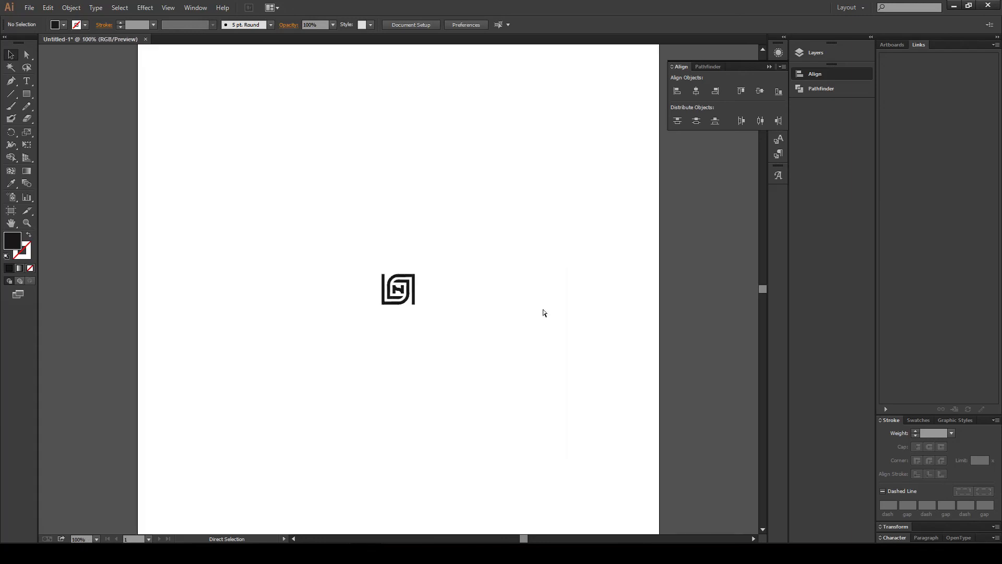
key("ctrl+plus")
key("ctrl+minus")
key("ctrl+minus")
key("ctrl+minus")
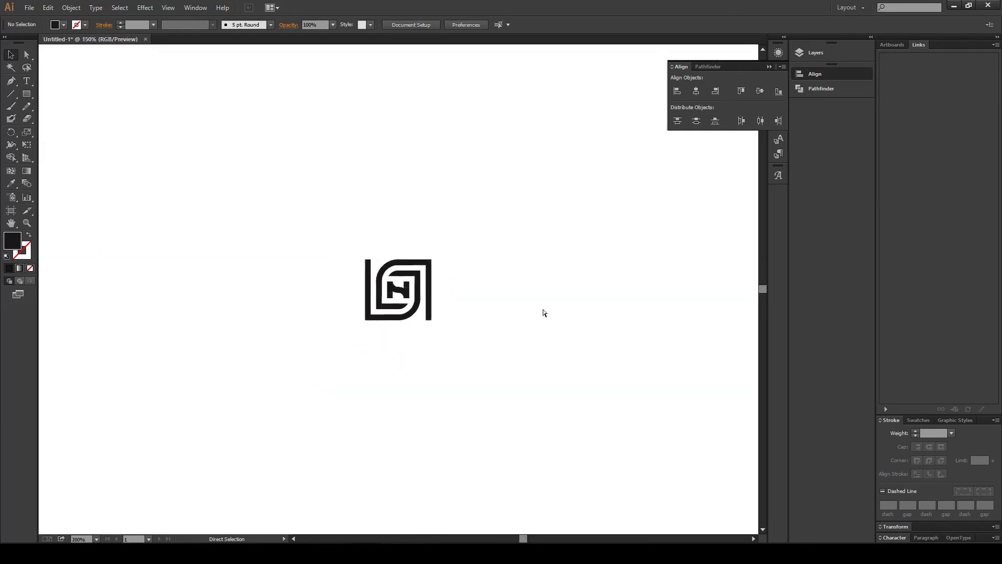
key("ctrl+minus")
key("ctrl+minus")
Undo the reduction of the mark
key("ctrl+z")
key("ctrl+z")
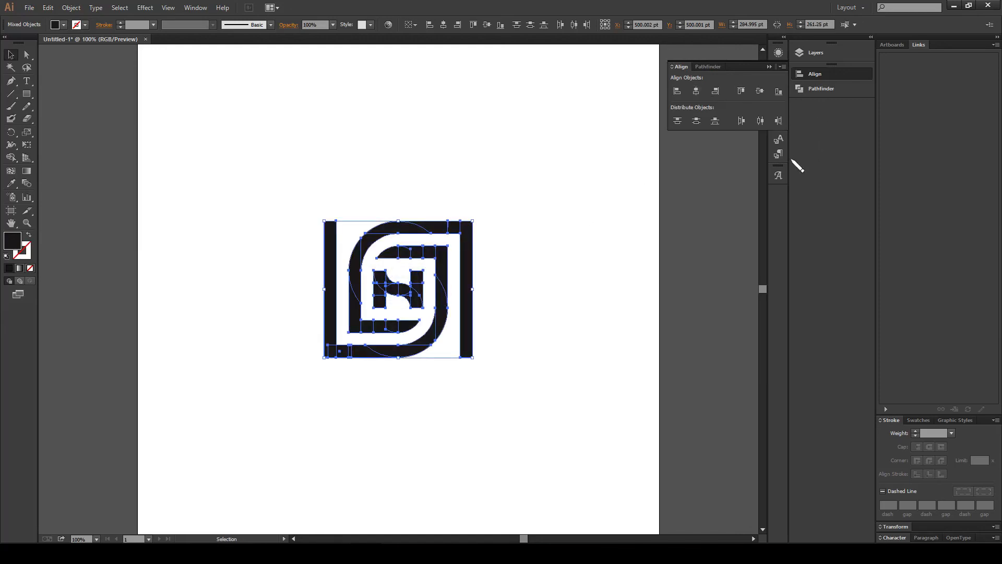
Unite all pieces of the mark with Pathfinder and merge the N's leftover fragments with the Shape Builder
left_click(708, 67)
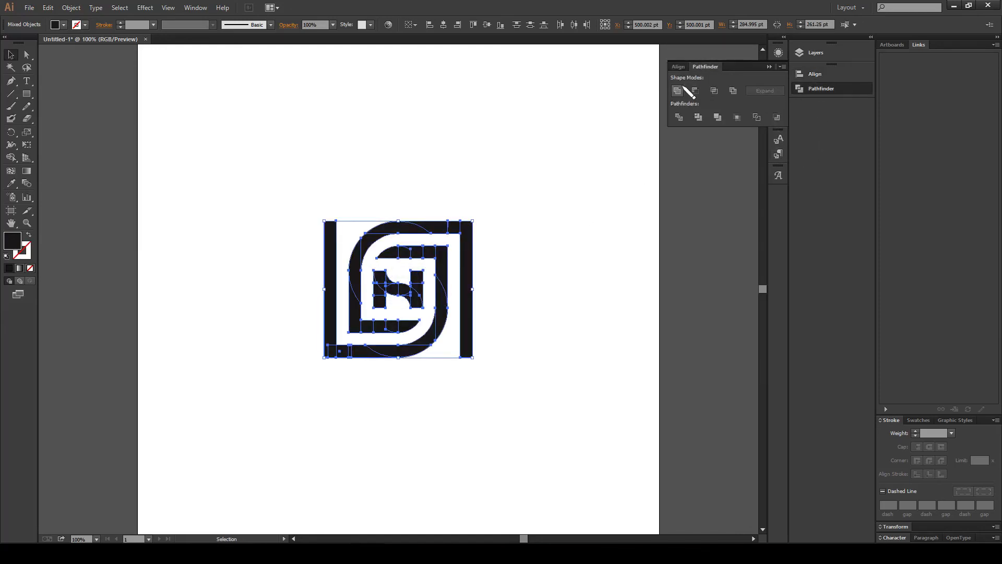
left_click(684, 88)
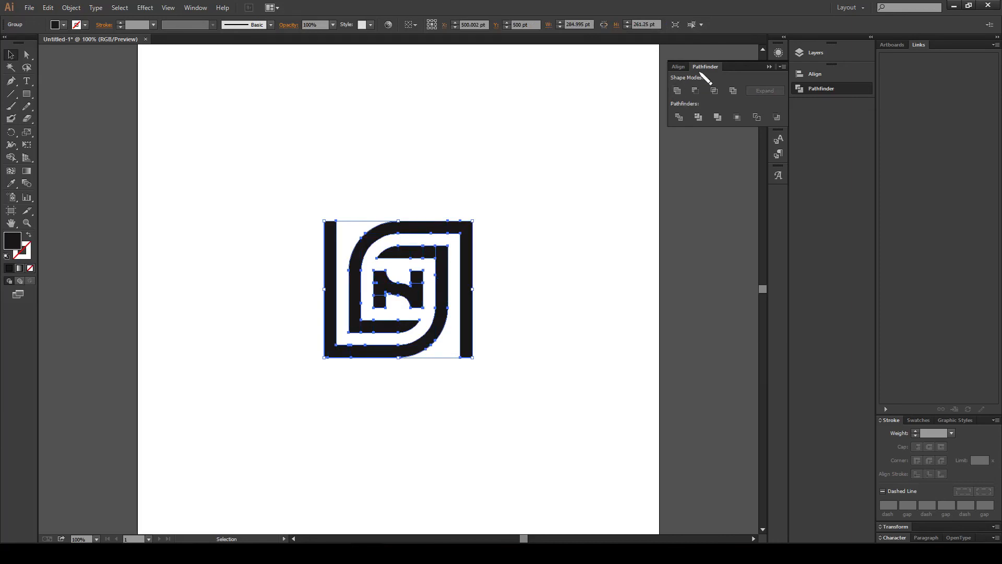
left_click(11, 157)
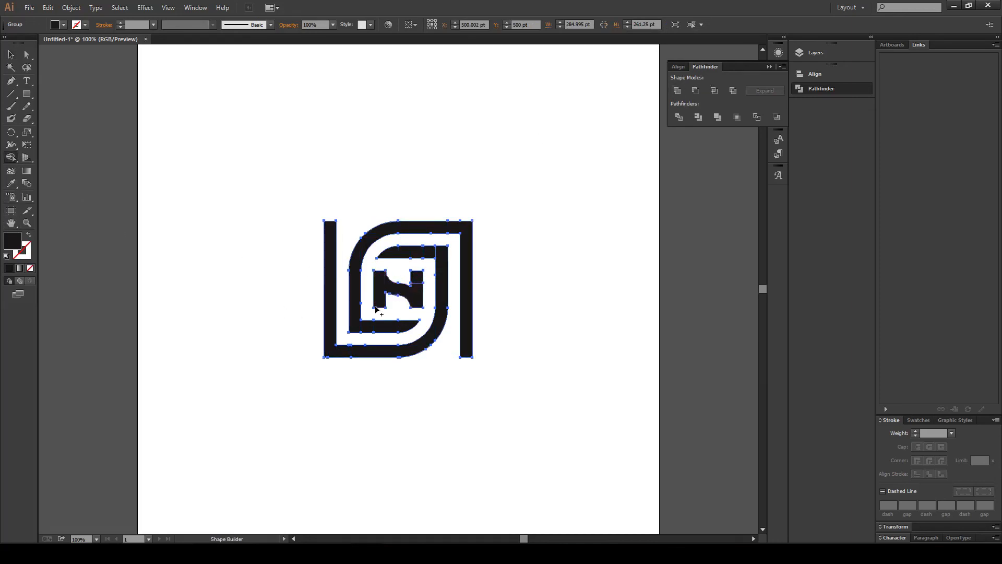
mouse_move(417, 295)
left_mouse_down()
mouse_move(422, 263)
mouse_move(439, 254)
left_mouse_up()
key("v")
left_click(11, 81)
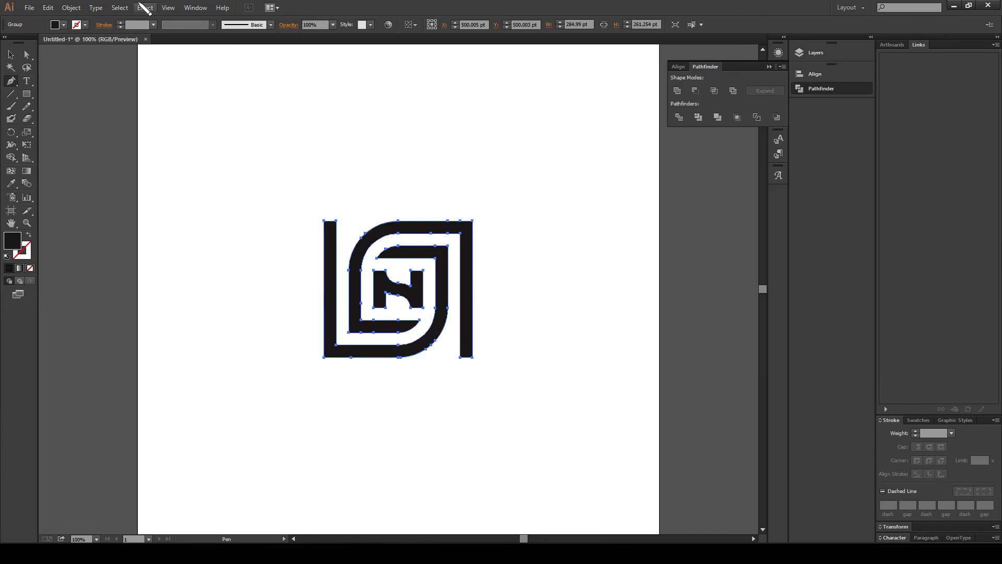
left_click(10, 55)
left_click(317, 190)
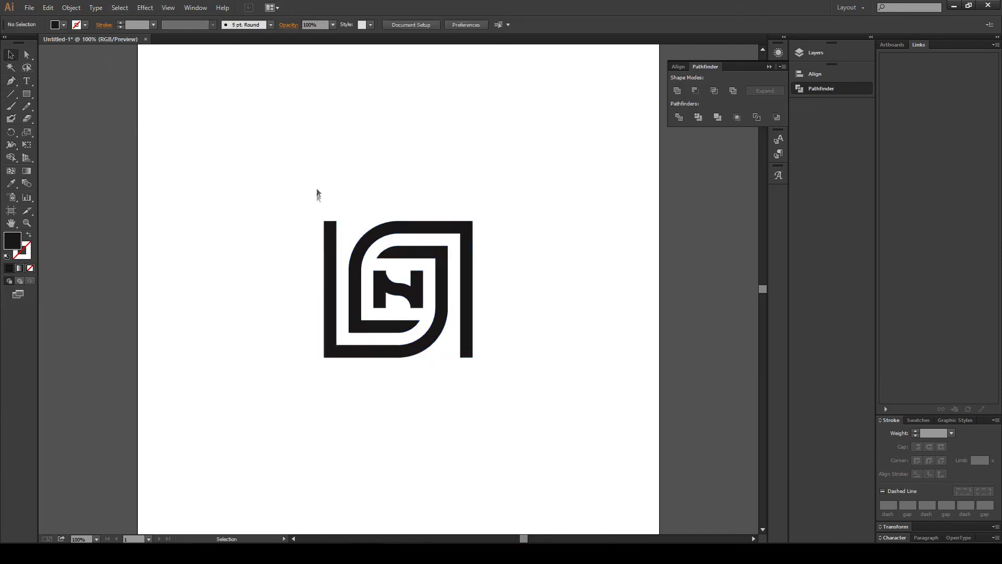
Scale the united mark down around its centre to slightly over half its size and view it on the artboard
left_click(471, 287)
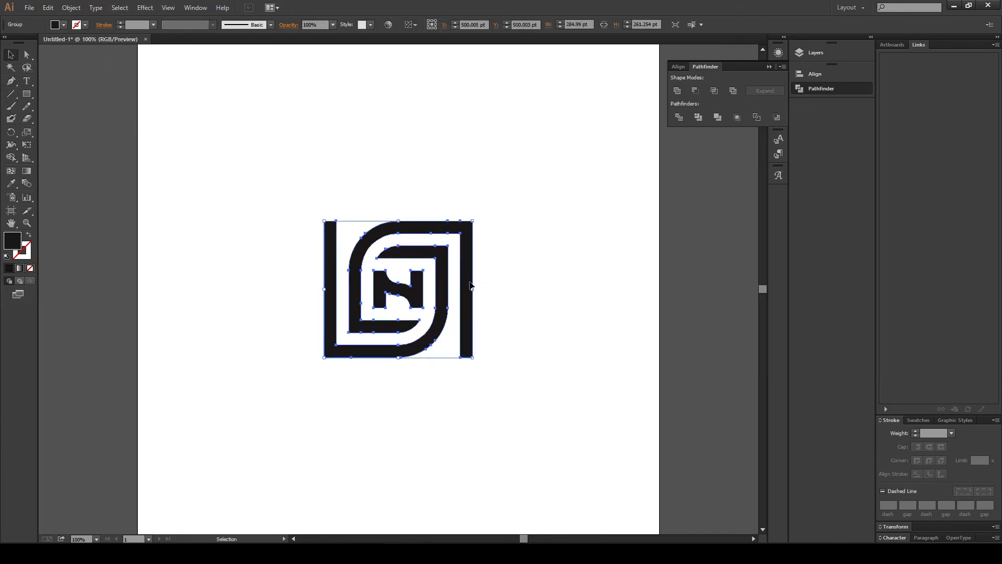
left_click_drag(475, 289, 439, 284)
left_click(506, 268)
key("a")
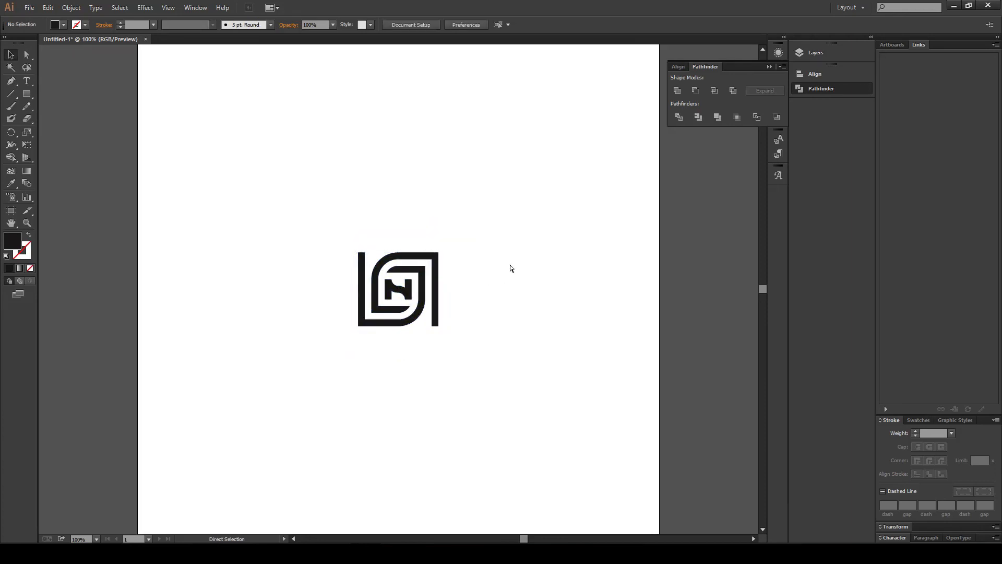
key("ctrl+minus")
key("ctrl+minus")
key("v")
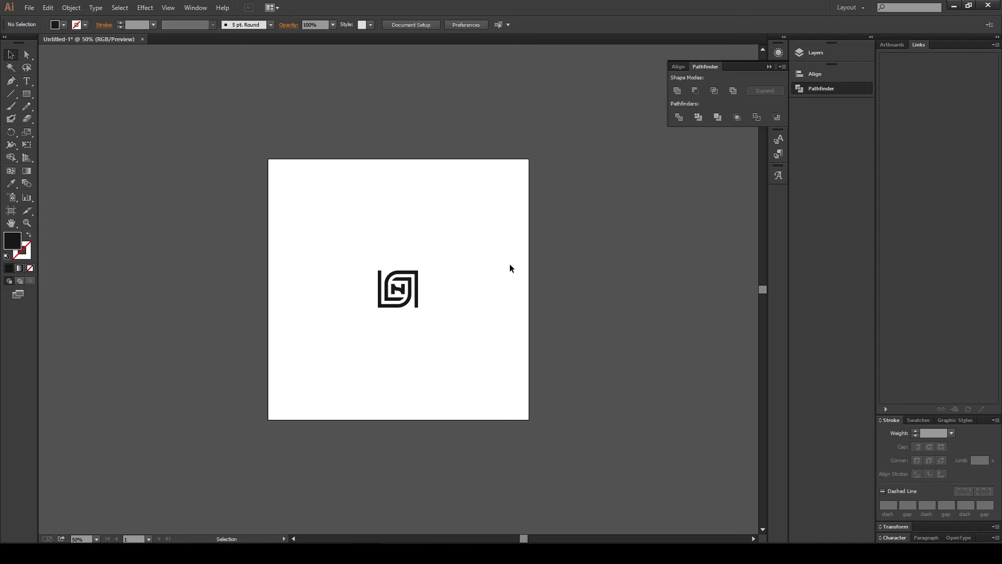